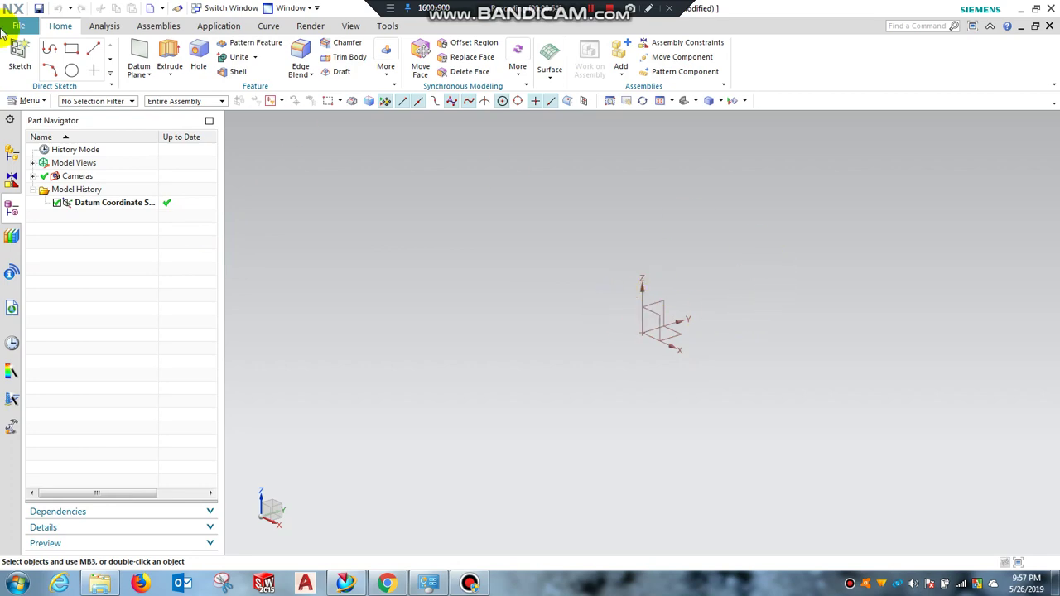
Create the new millimetre part model4.prt from the Model template
{"action": "left_click", "coordinate": [17, 28]}
{"action": "left_click", "coordinate": [18, 46]}
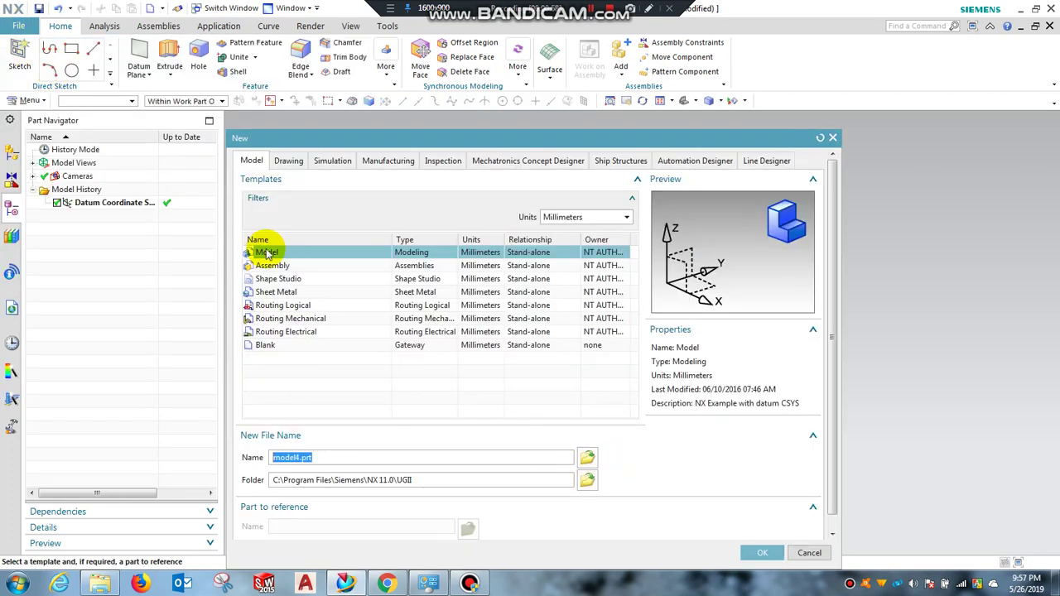
{"action": "left_click", "coordinate": [762, 552]}
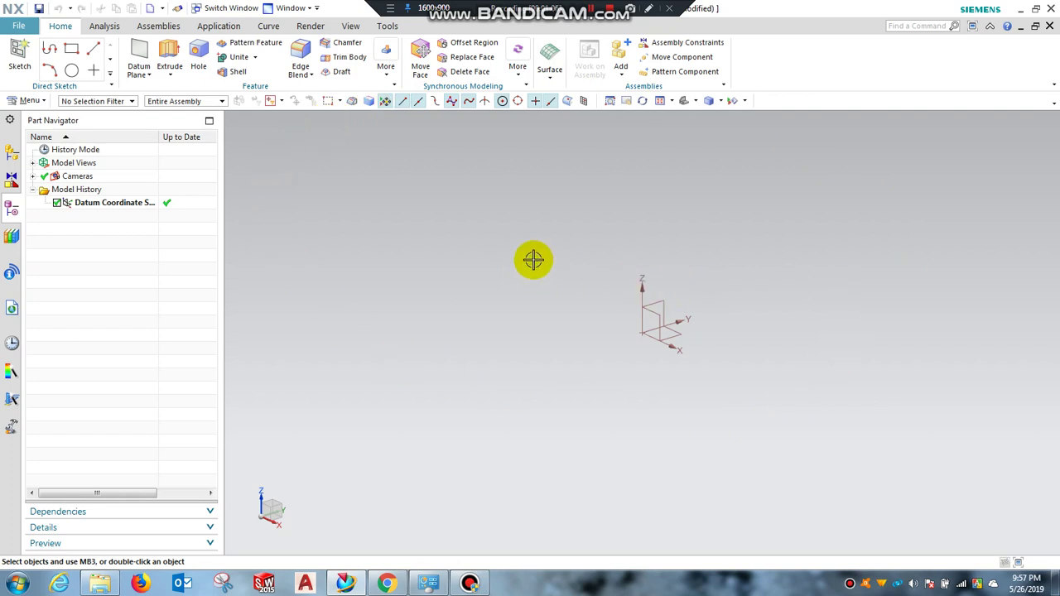
Start a new sketch placed on the datum system's XY plane
{"action": "left_click", "coordinate": [19, 58]}
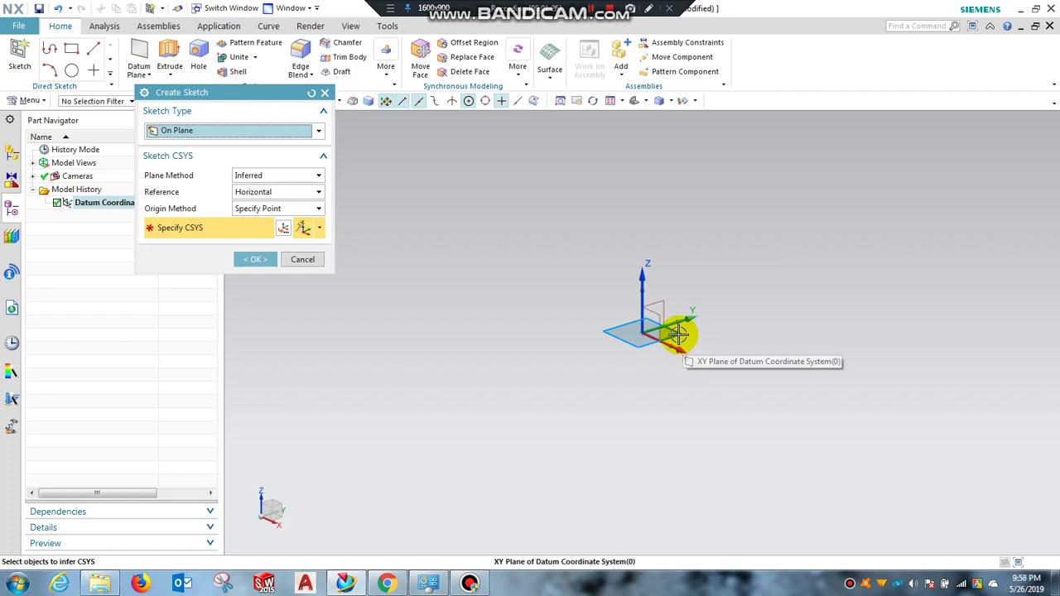
{"action": "left_click", "coordinate": [678, 334]}
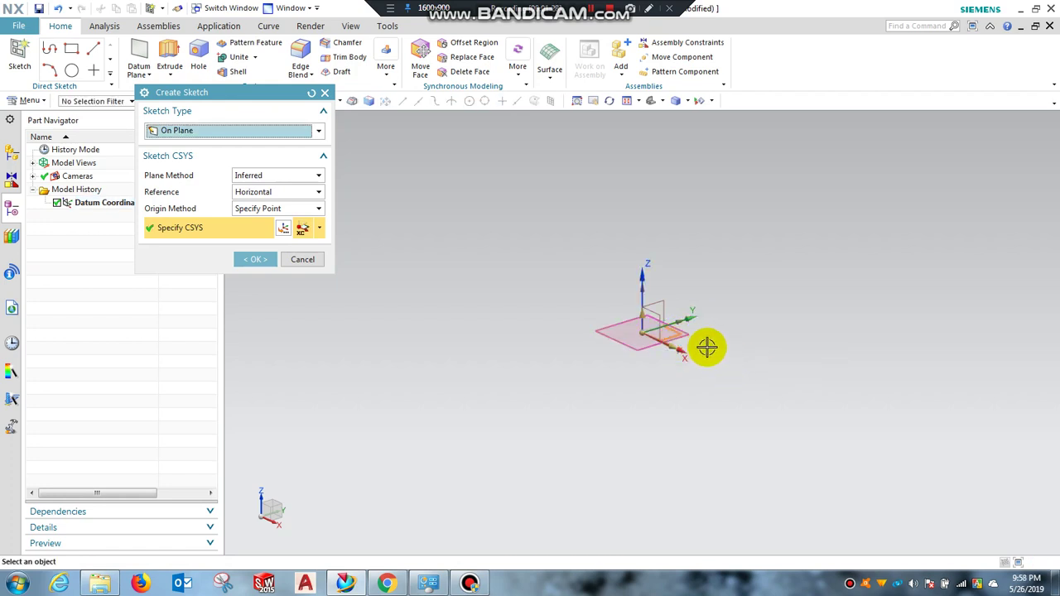
{"action": "scroll", "coordinate": [686, 335], "scroll_direction": "up", "scroll_amount": 2}
{"action": "scroll", "coordinate": [686, 333], "scroll_direction": "up", "scroll_amount": 2}
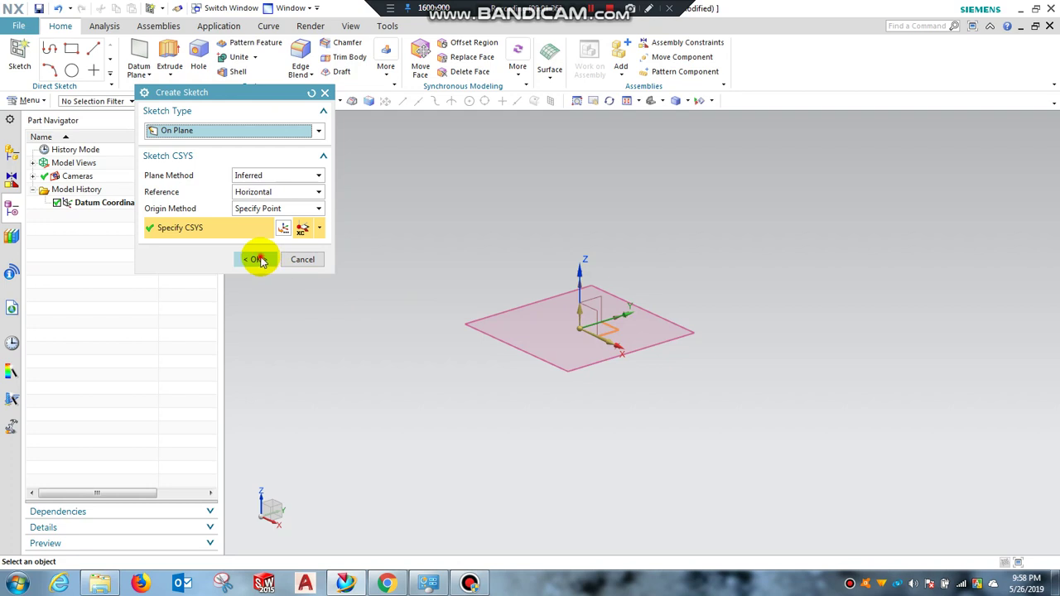
{"action": "left_click", "coordinate": [260, 259]}
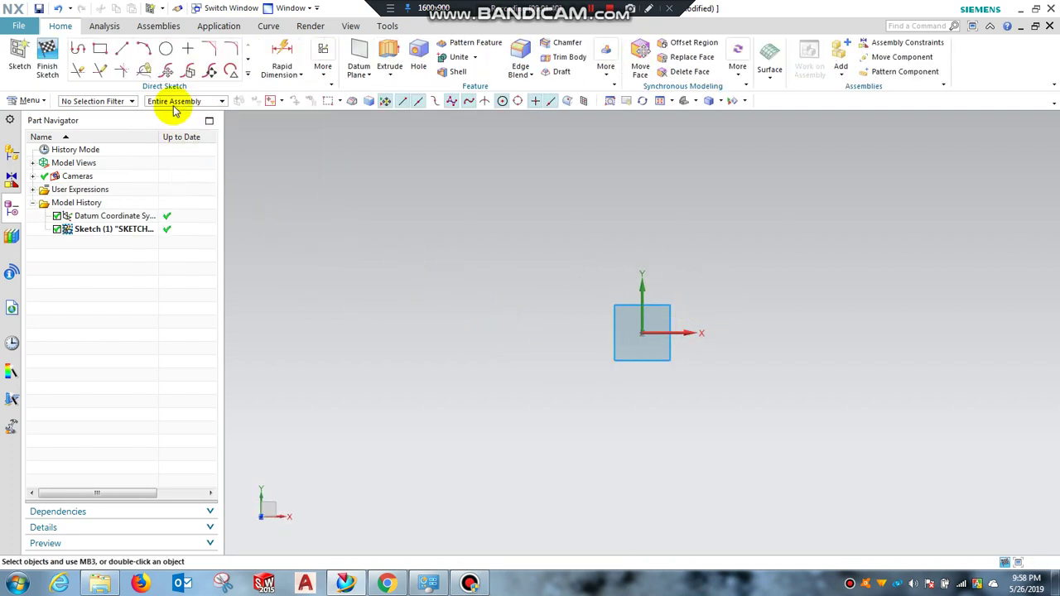
Begin a Profile line at the sketch origin in Parameter Mode with length 40
{"action": "left_click", "coordinate": [78, 51]}
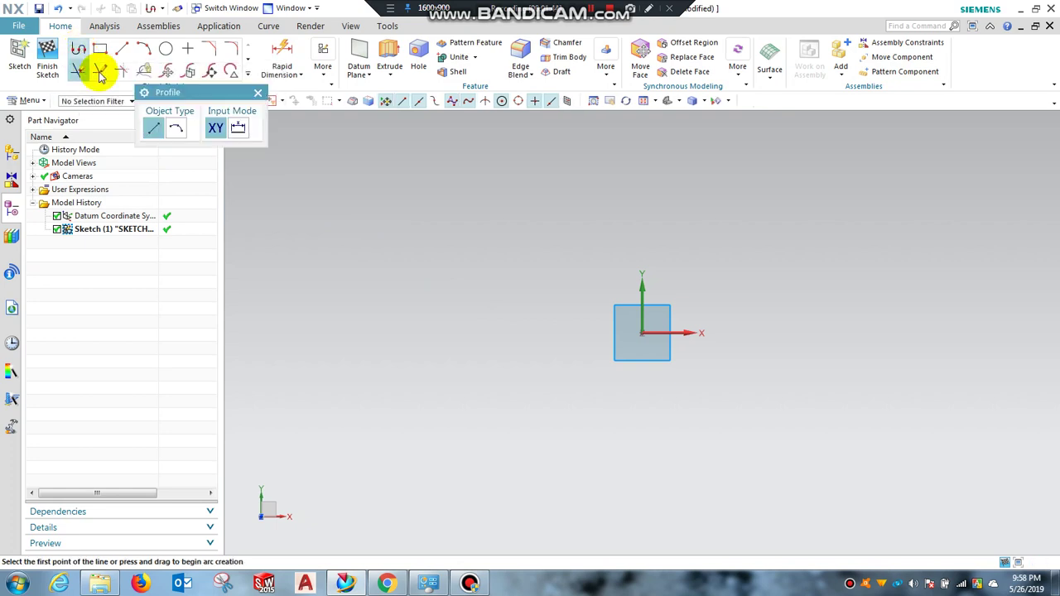
{"action": "left_click", "coordinate": [238, 128]}
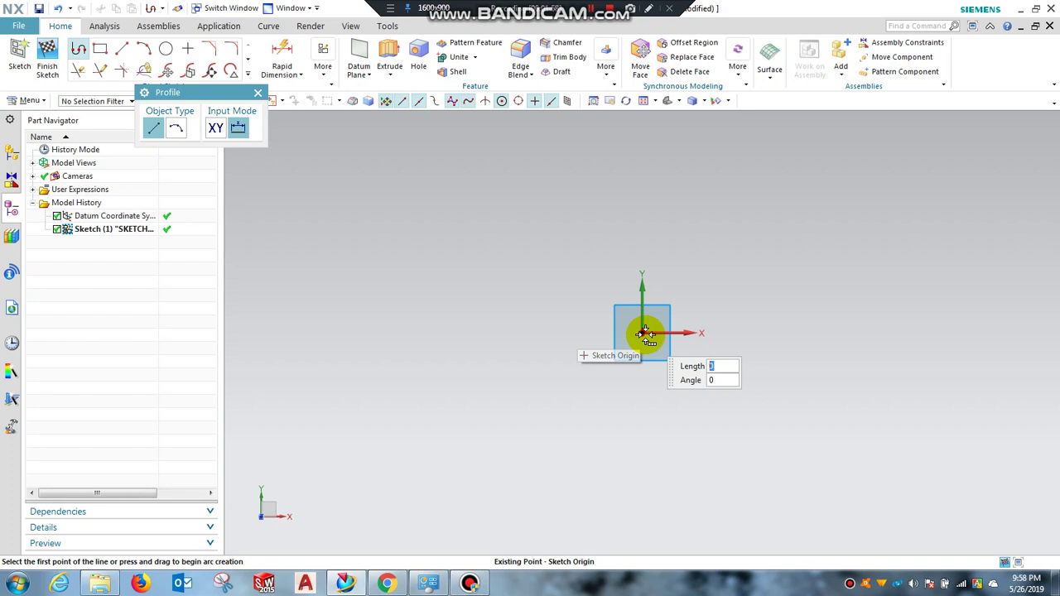
{"action": "left_click", "coordinate": [655, 337]}
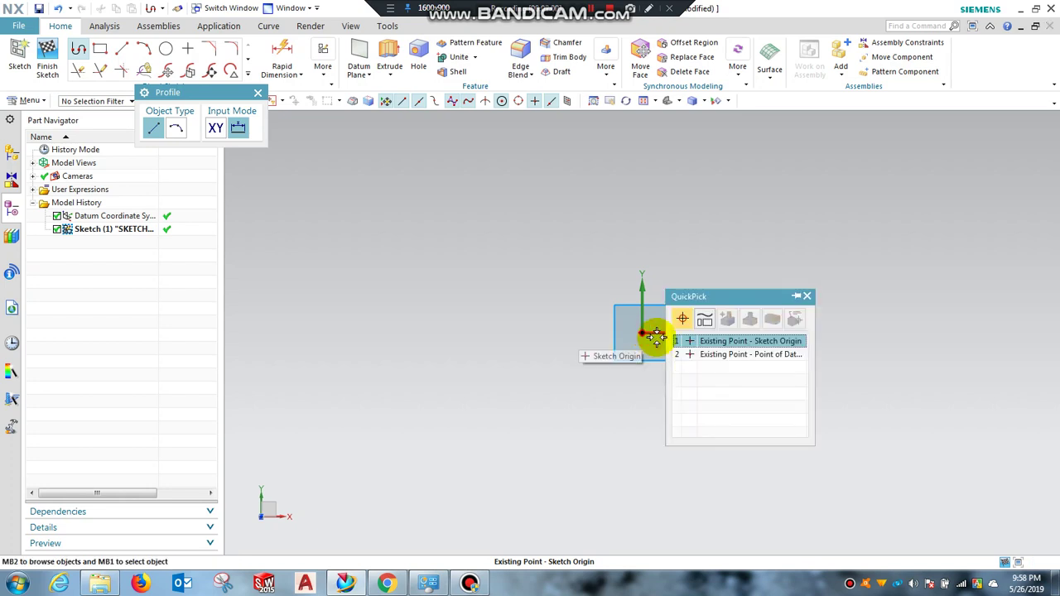
{"action": "left_click", "coordinate": [729, 341]}
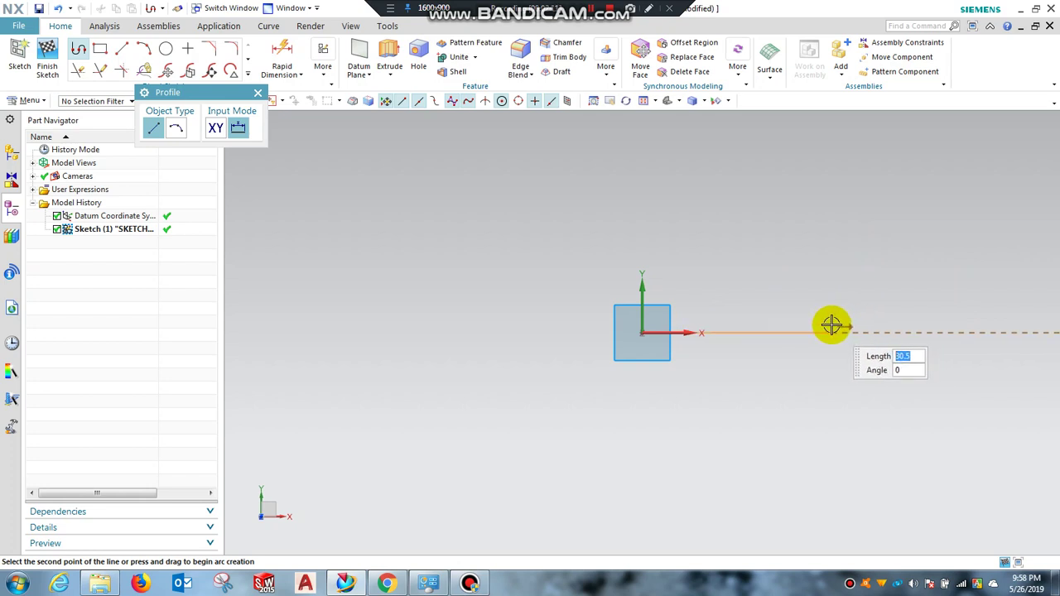
{"action": "type", "text": "40"}
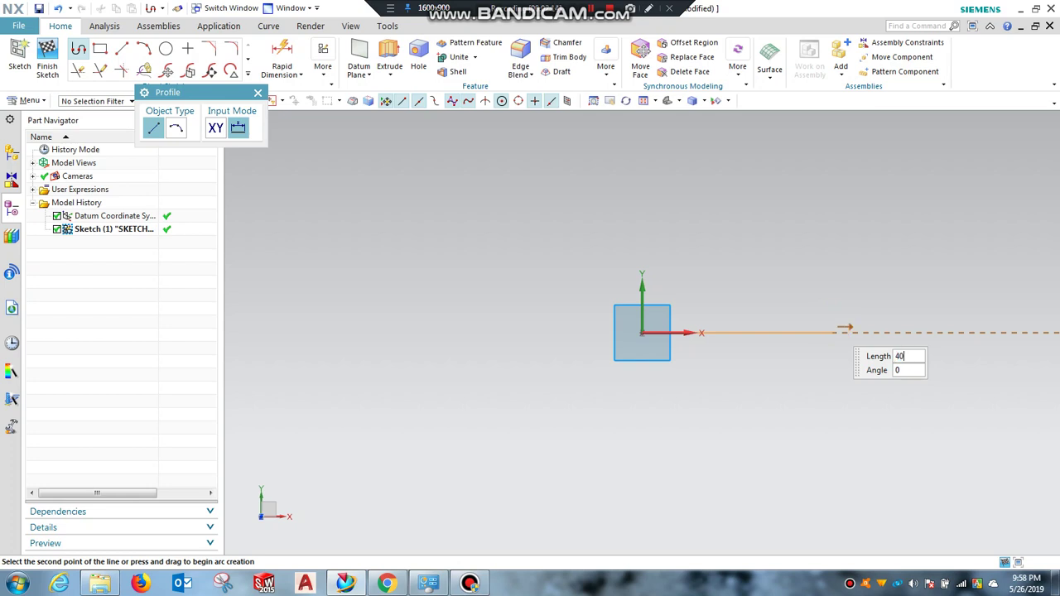
{"action": "key", "text": "Tab"}
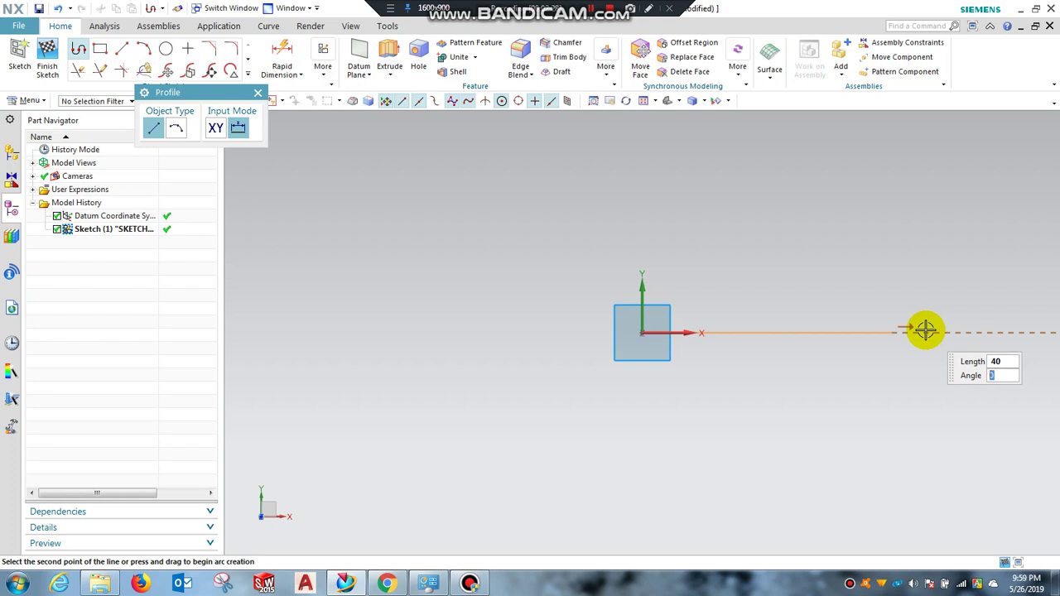
Close the triangle: 30° sloped line, vertical drop to the X axis, bottom line back to origin
{"action": "type", "text": "30"}
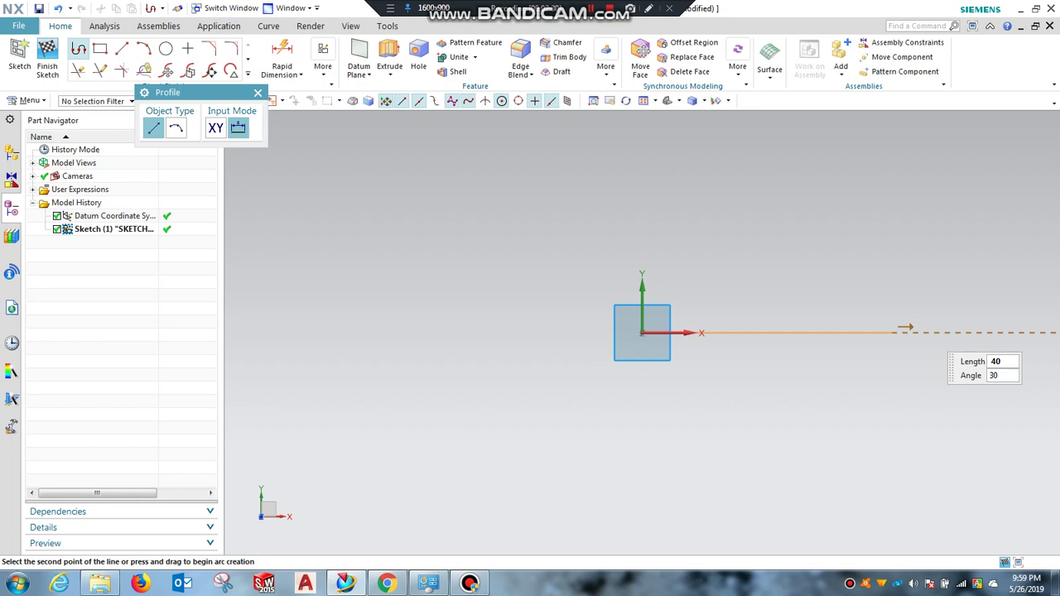
{"action": "key", "text": "Return"}
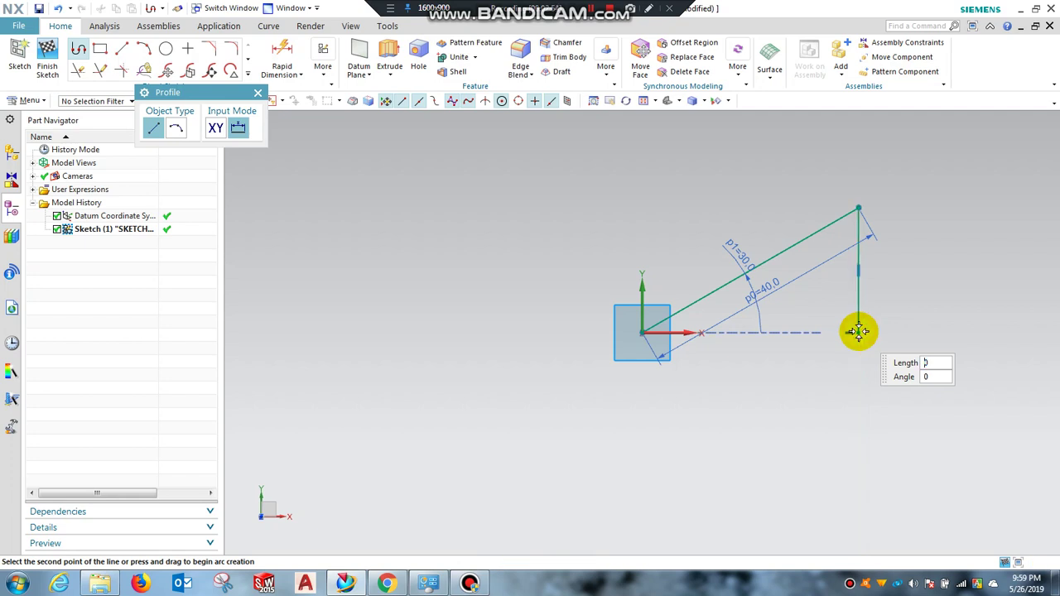
{"action": "left_click", "coordinate": [859, 333]}
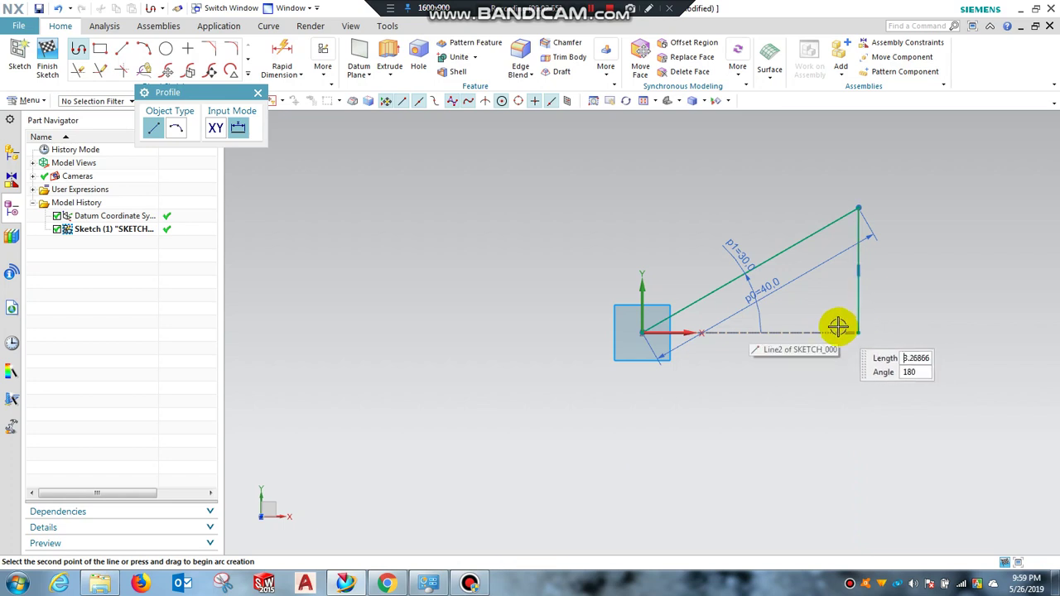
{"action": "left_click", "coordinate": [645, 333]}
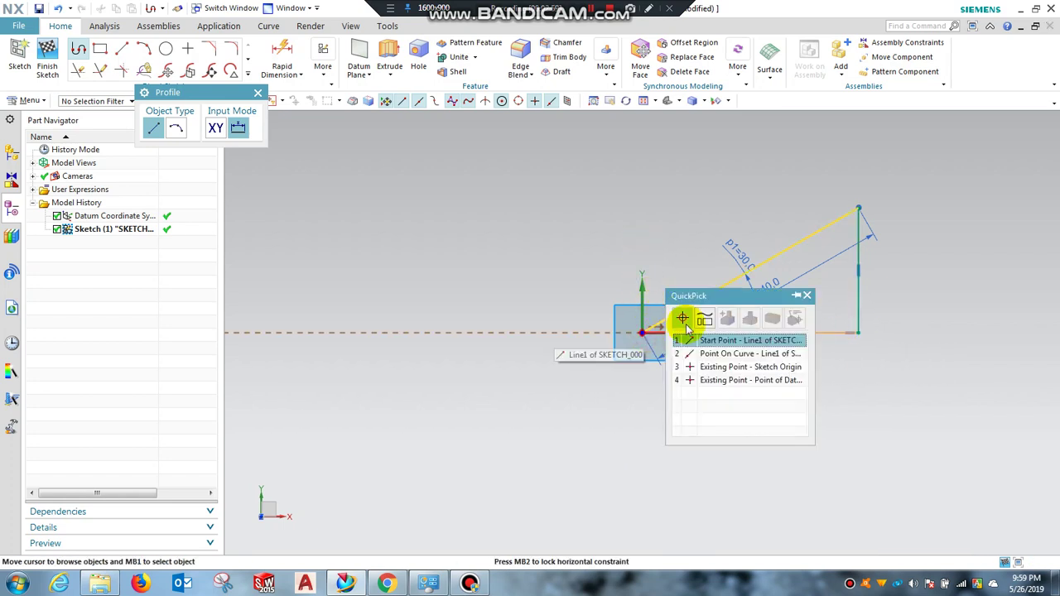
{"action": "left_click", "coordinate": [711, 342]}
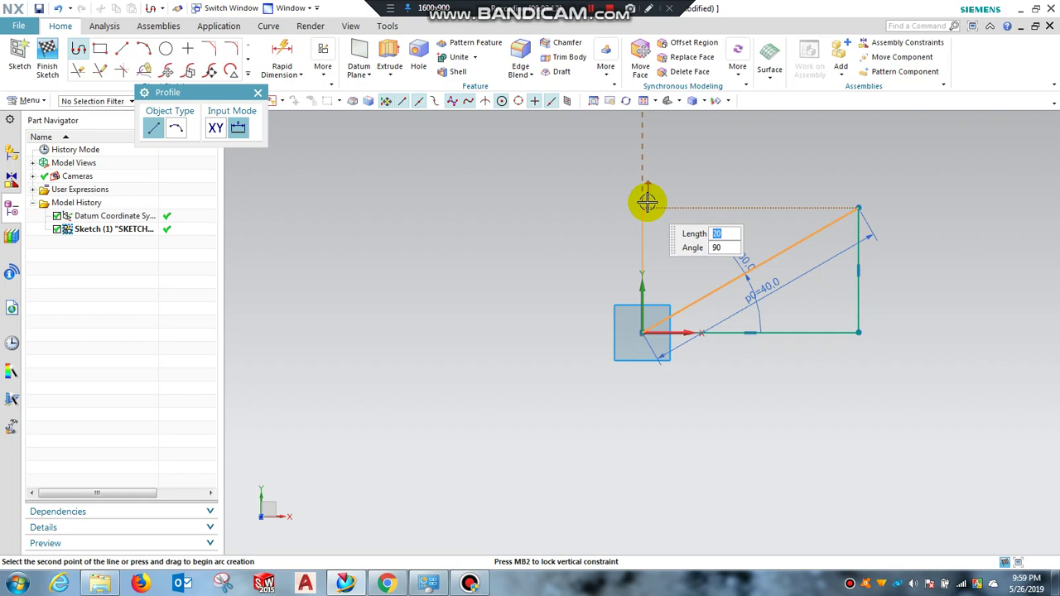
{"action": "middle_click", "coordinate": [647, 202]}
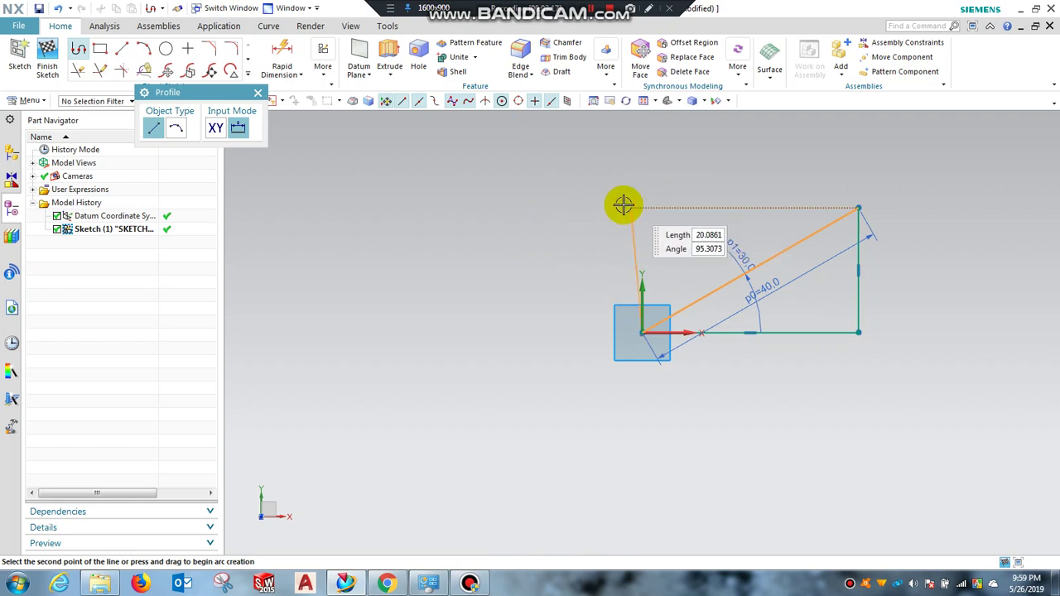
{"action": "key", "text": "Escape"}
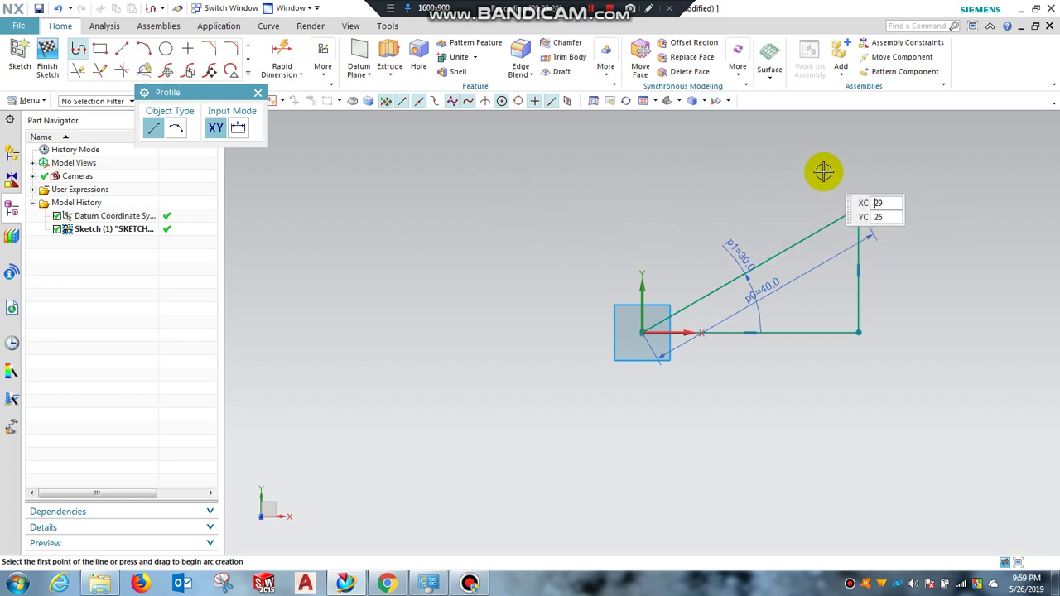
{"action": "key", "text": "Escape"}
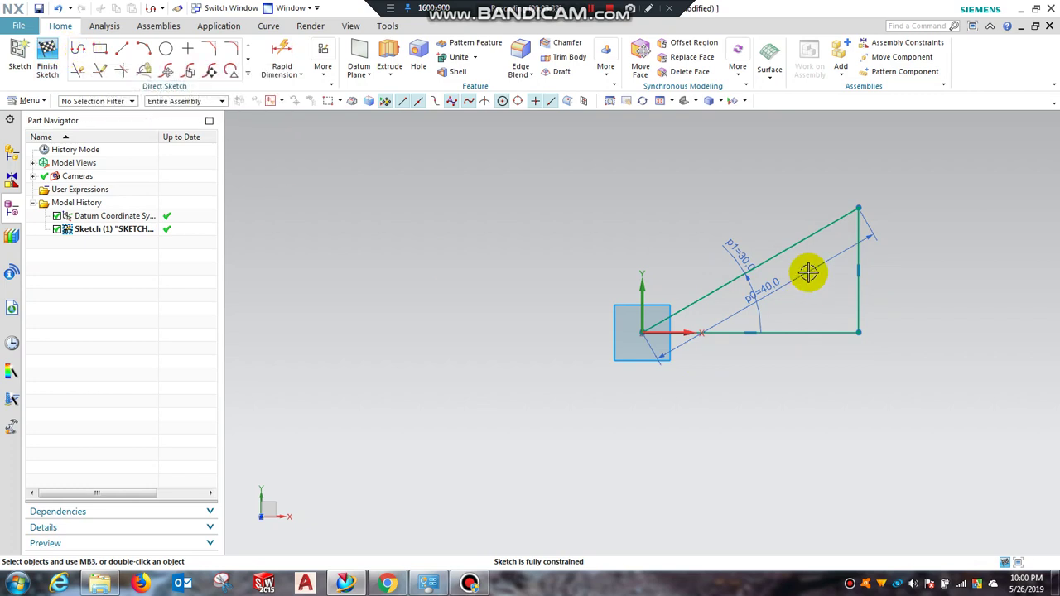
Delete the triangle's vertical side and angle dimension, then finish the sketch
{"action": "left_click_drag", "start_coordinate": [692, 199], "coordinate": [967, 425]}
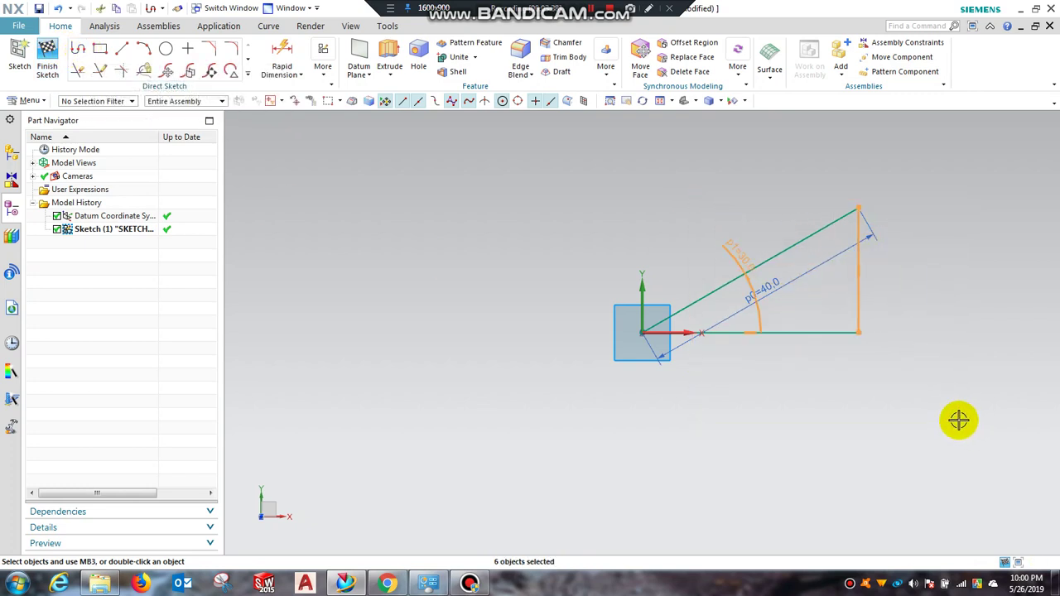
{"action": "key", "text": "Delete"}
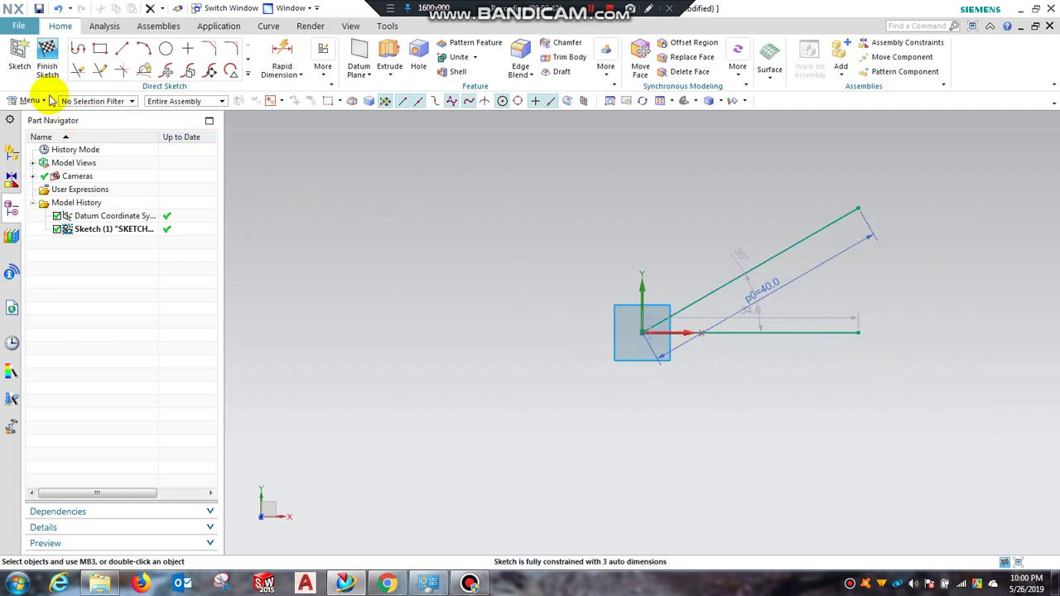
{"action": "left_click", "coordinate": [48, 50]}
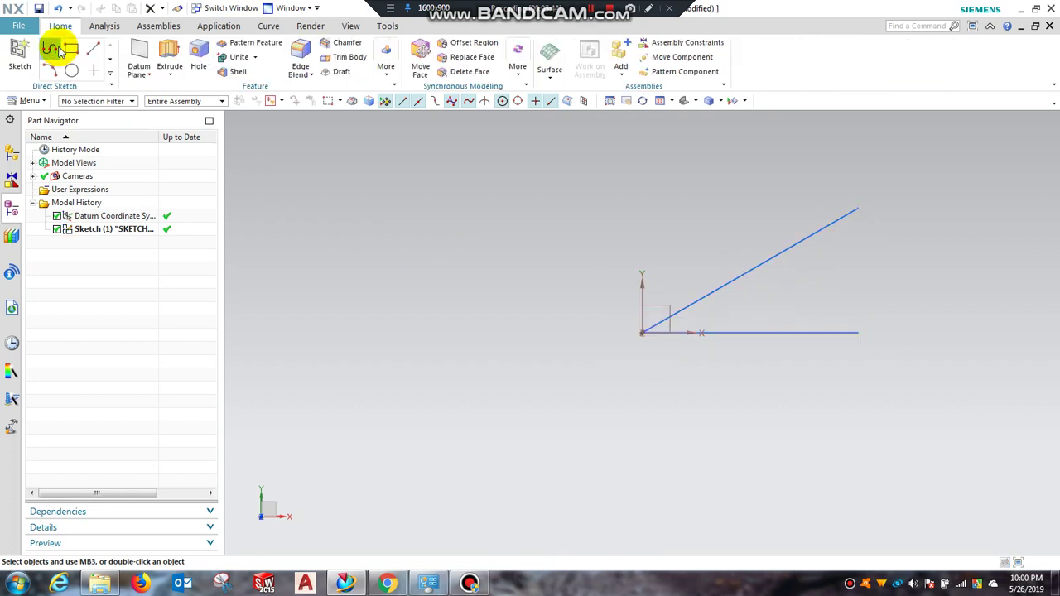
Show the part in the Trimetric view
{"action": "left_click", "coordinate": [20, 54]}
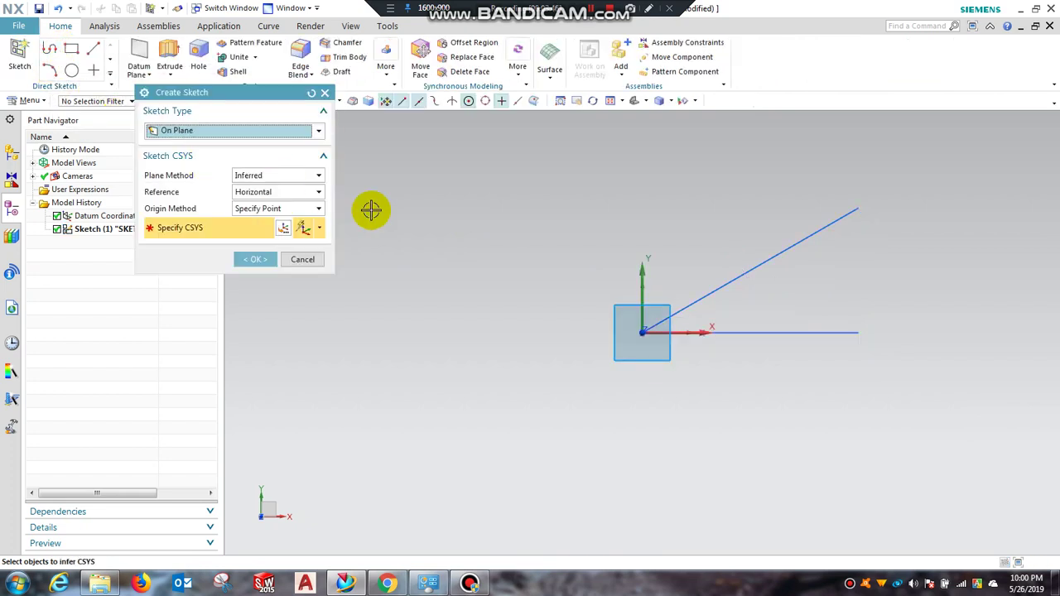
{"action": "left_click", "coordinate": [304, 259]}
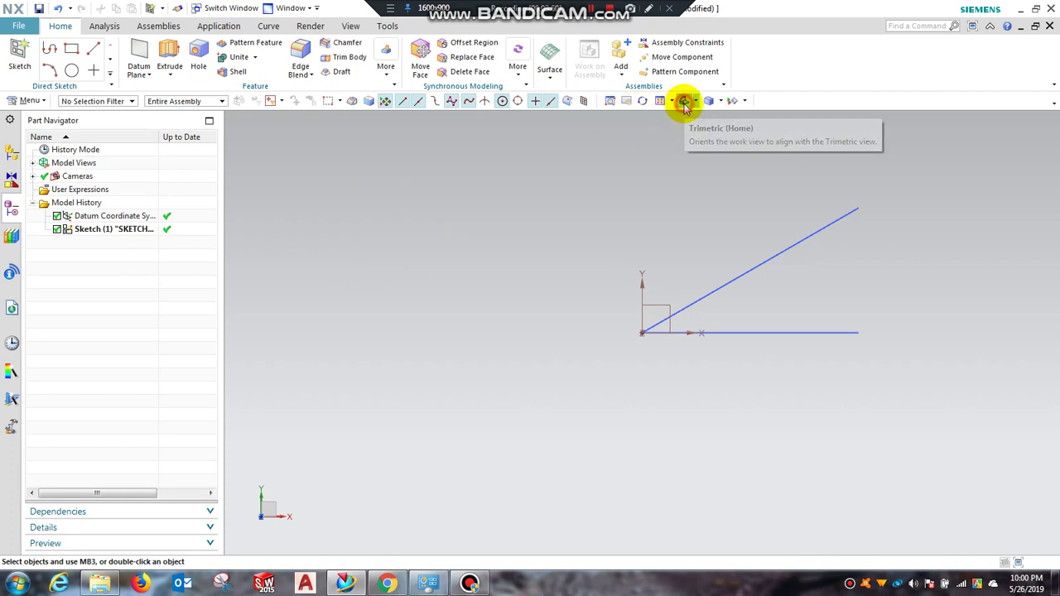
{"action": "left_click", "coordinate": [685, 101]}
{"action": "scroll", "coordinate": [786, 357], "scroll_direction": "up", "scroll_amount": 2}
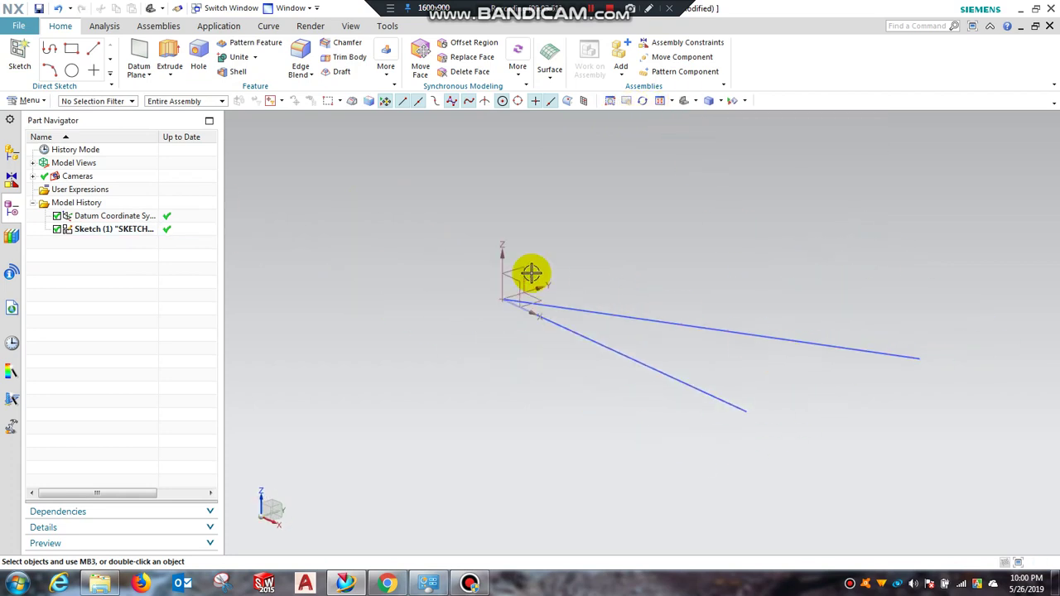
{"action": "scroll", "coordinate": [543, 255], "scroll_direction": "down", "scroll_amount": 2}
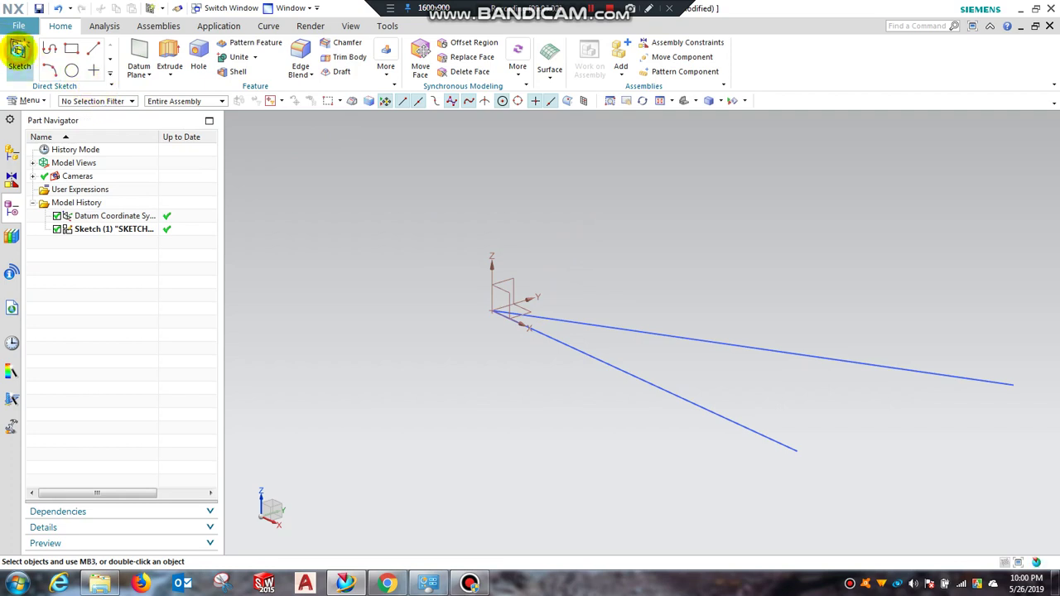
Start a sketch on the YZ datum plane and choose the From Center rectangle method
{"action": "left_click", "coordinate": [18, 51]}
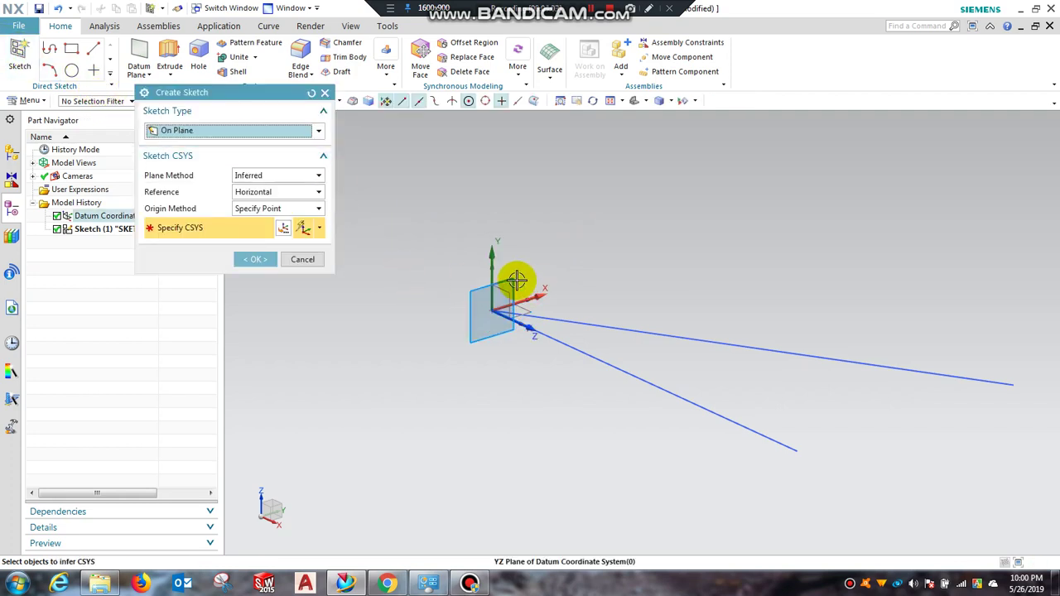
{"action": "left_click", "coordinate": [514, 280]}
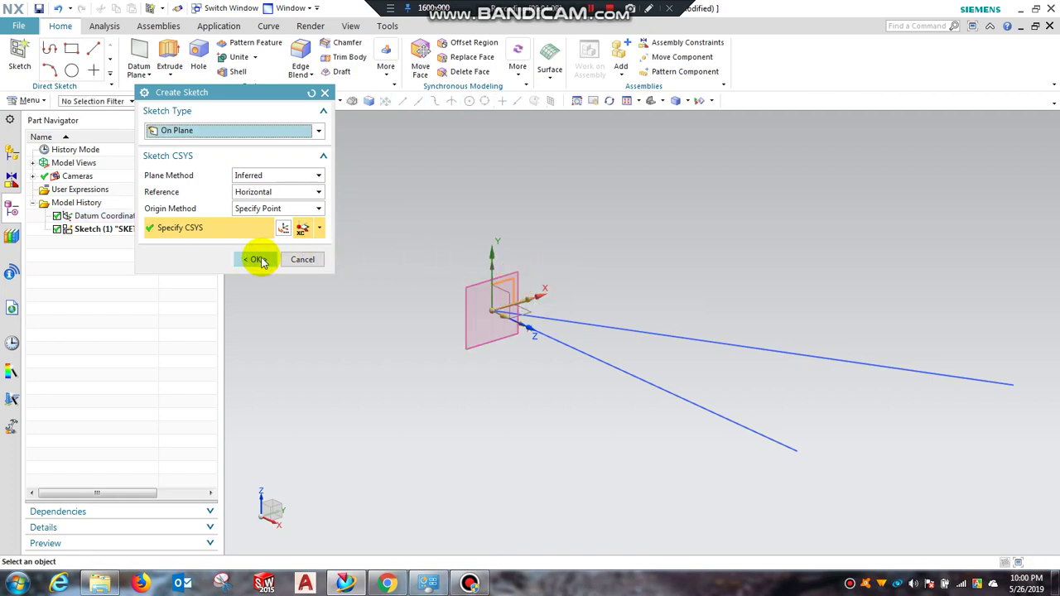
{"action": "left_click", "coordinate": [258, 260]}
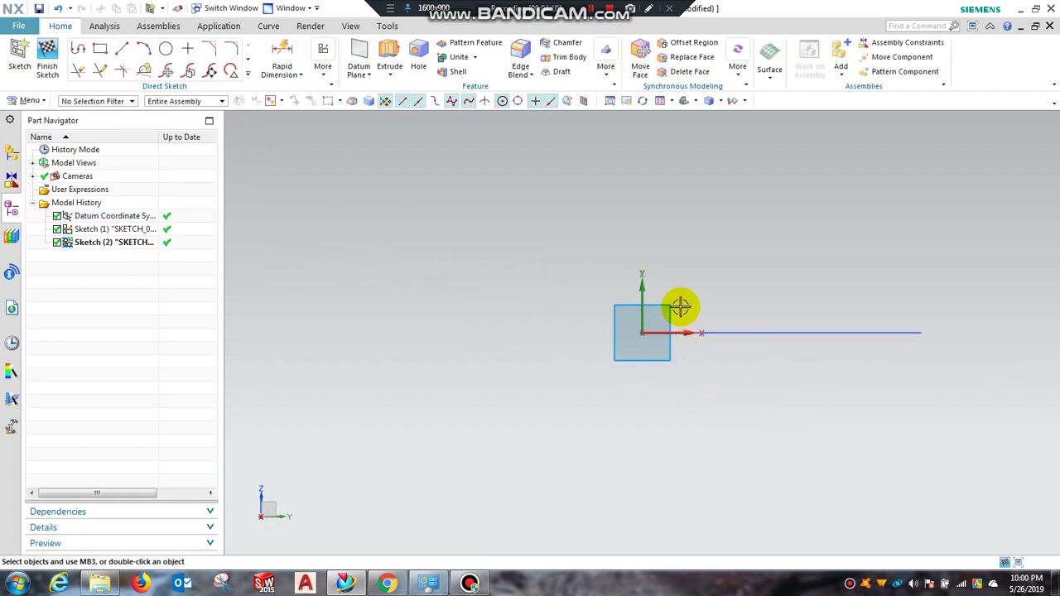
{"action": "left_click", "coordinate": [100, 51]}
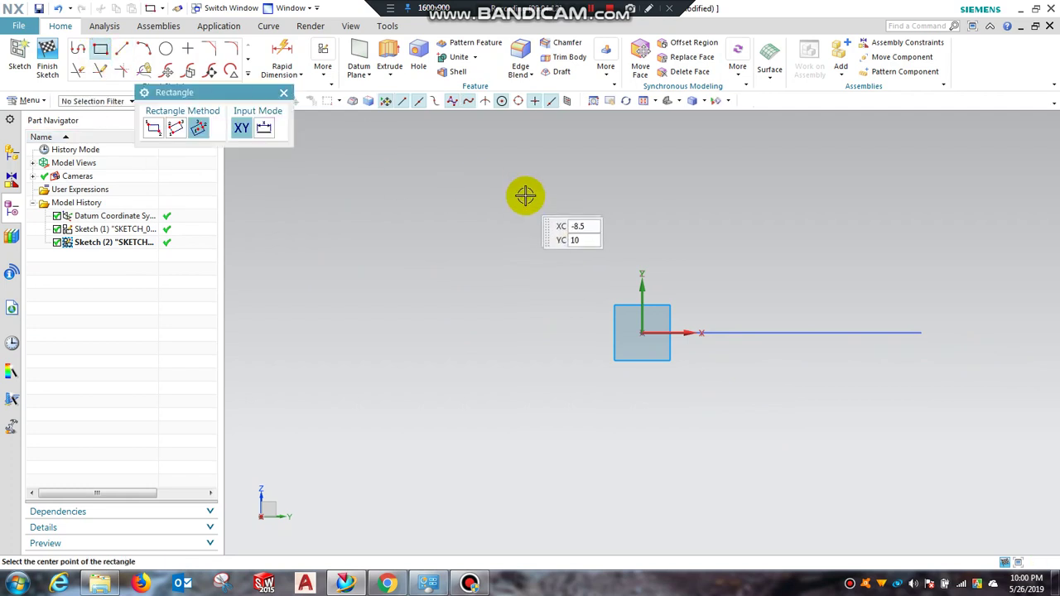
{"action": "left_click", "coordinate": [198, 128]}
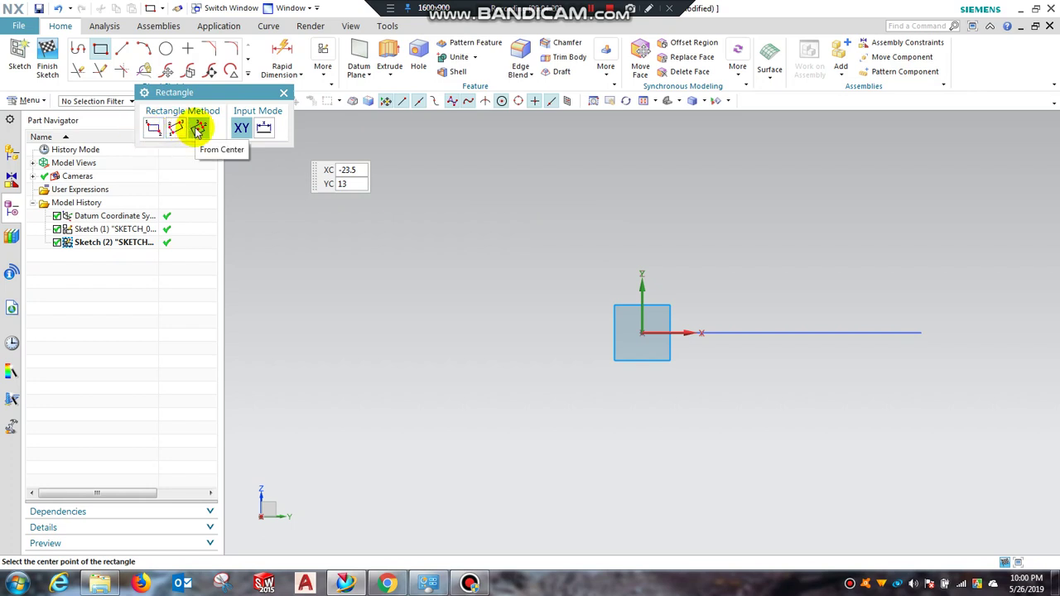
Centre the rectangle on the sketch origin with width 20 and height 10
{"action": "left_click", "coordinate": [644, 333]}
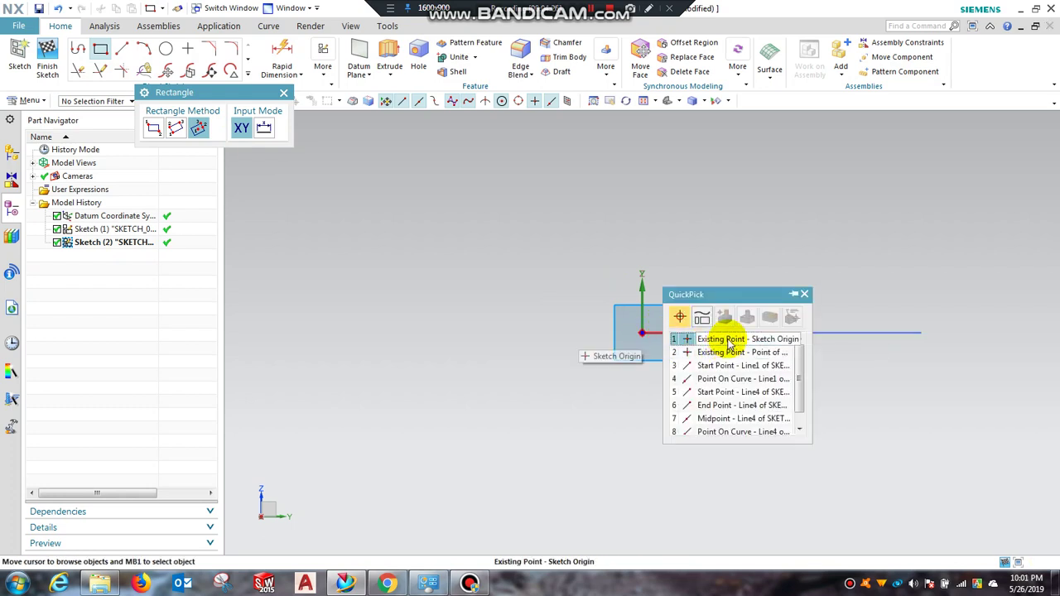
{"action": "left_click", "coordinate": [762, 341]}
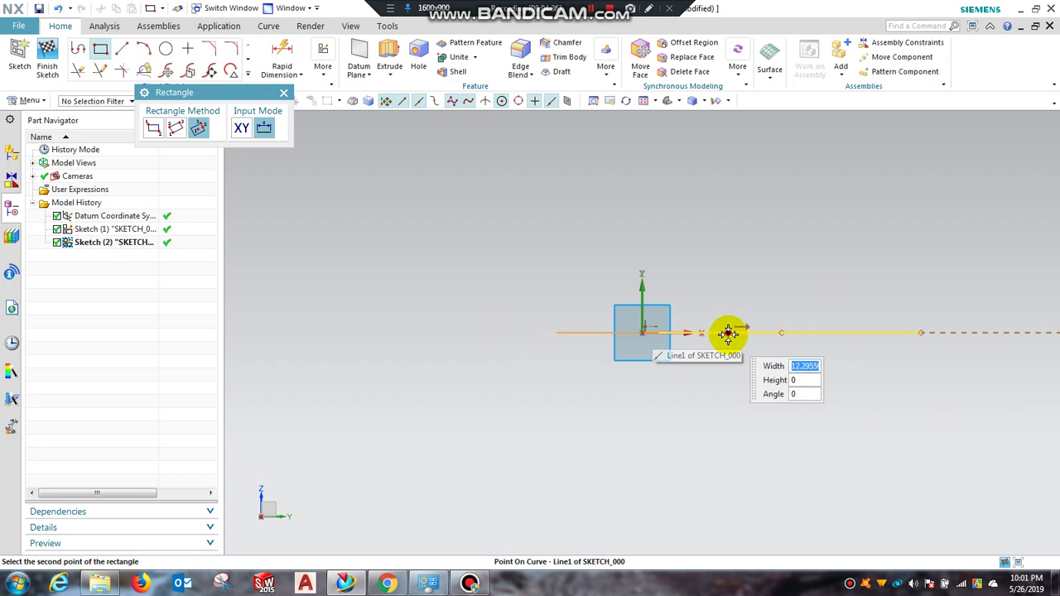
{"action": "type", "text": "20"}
{"action": "left_click", "coordinate": [728, 334]}
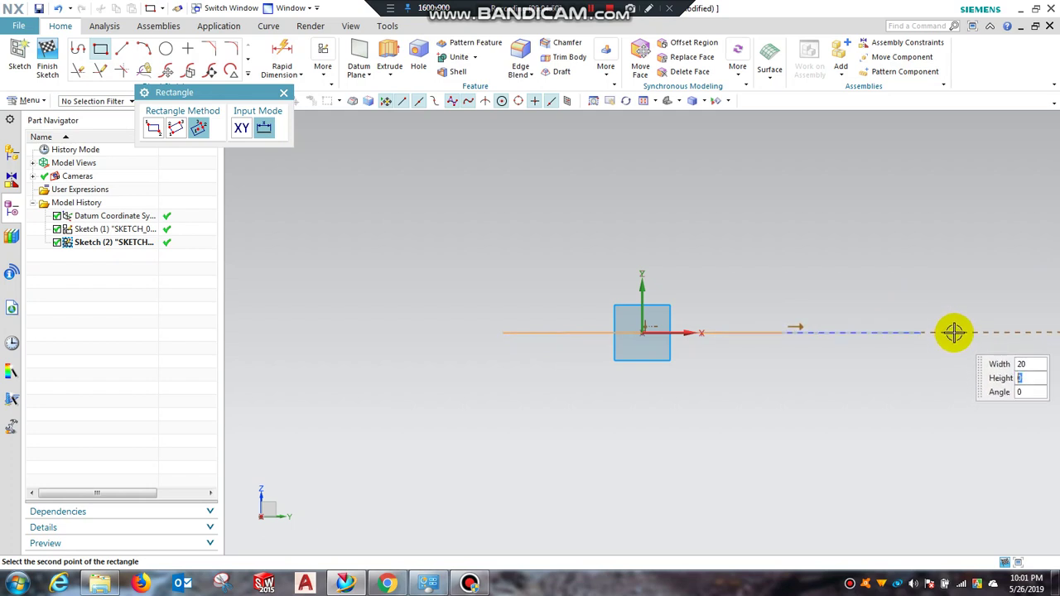
{"action": "left_click", "coordinate": [954, 332]}
{"action": "type", "text": "10"}
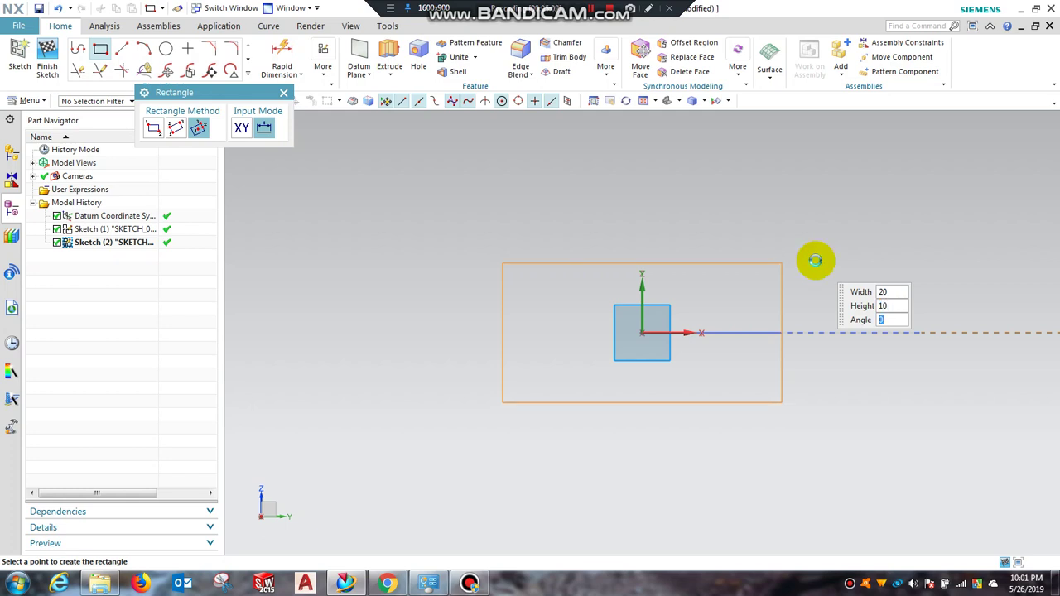
{"action": "key", "text": "Return"}
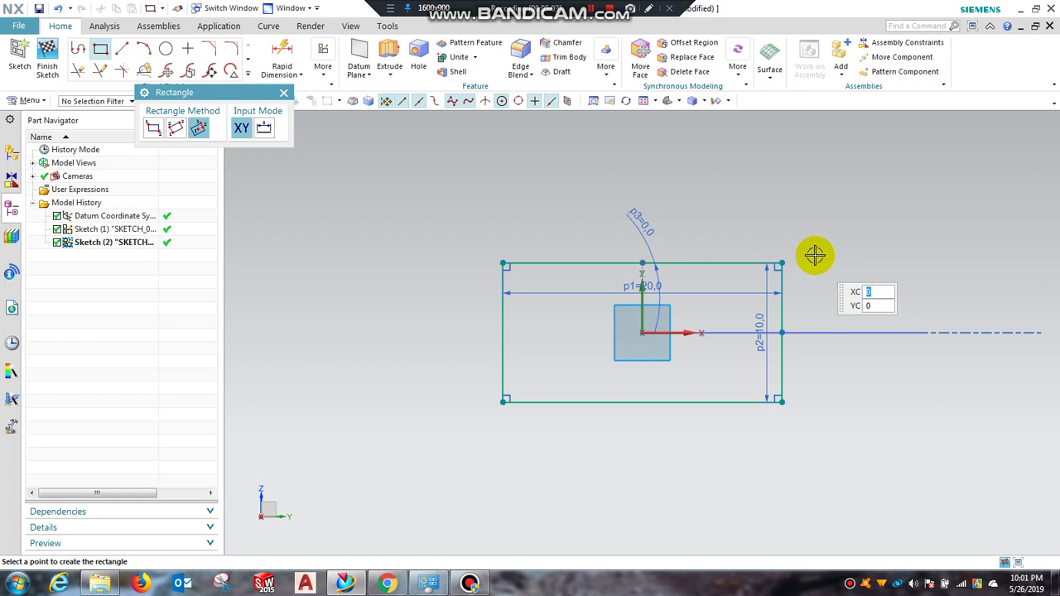
{"action": "left_click", "coordinate": [263, 130]}
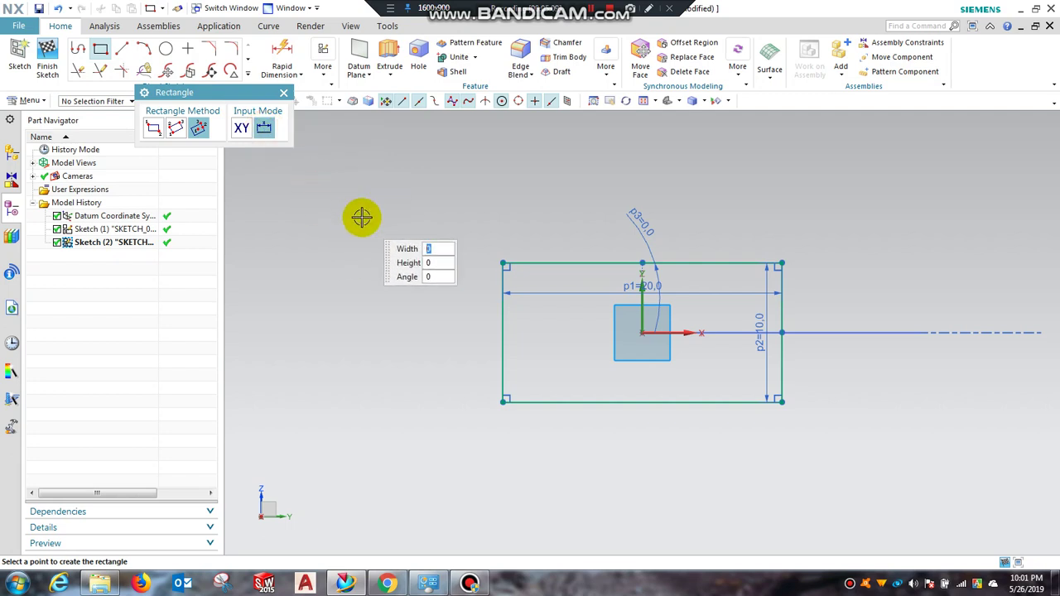
{"action": "key", "text": "Escape"}
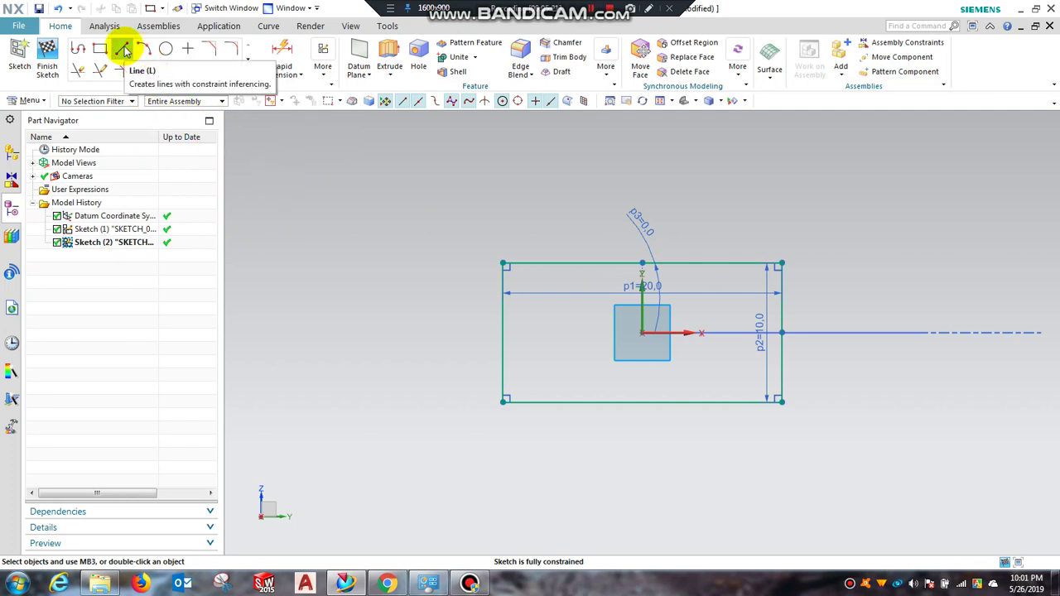
Draw a 12 vertical line up from the origin, a 10 top line, and a 16 line leftward below it
{"action": "left_click", "coordinate": [123, 50]}
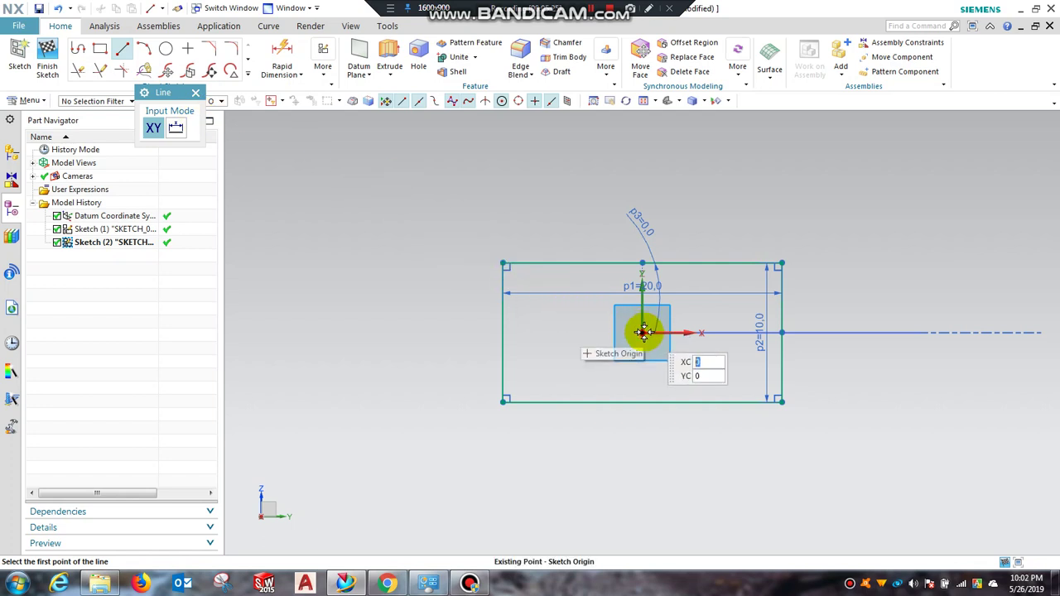
{"action": "left_click", "coordinate": [642, 332]}
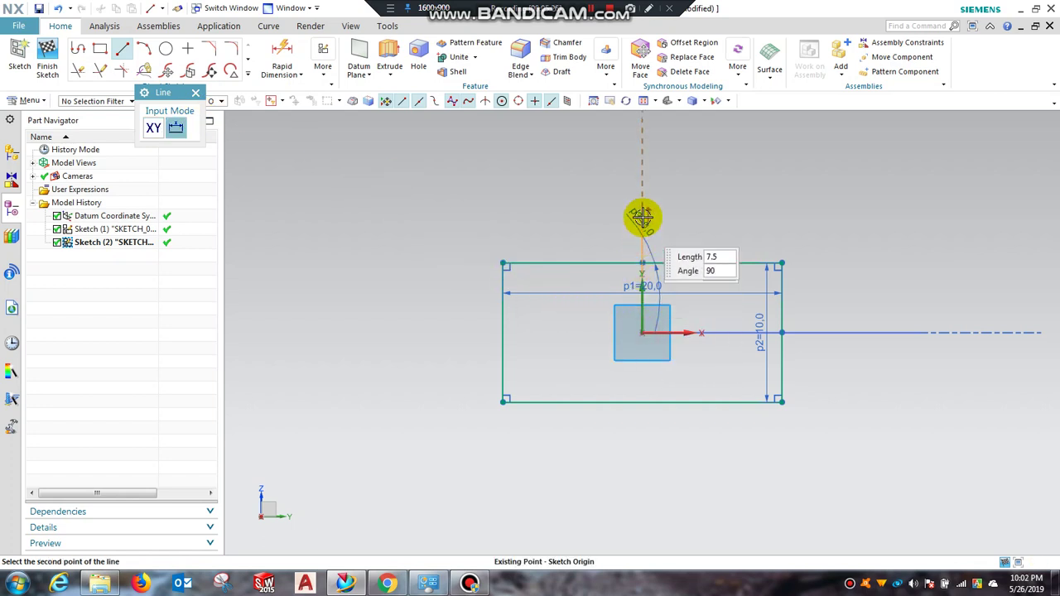
{"action": "left_click", "coordinate": [642, 167]}
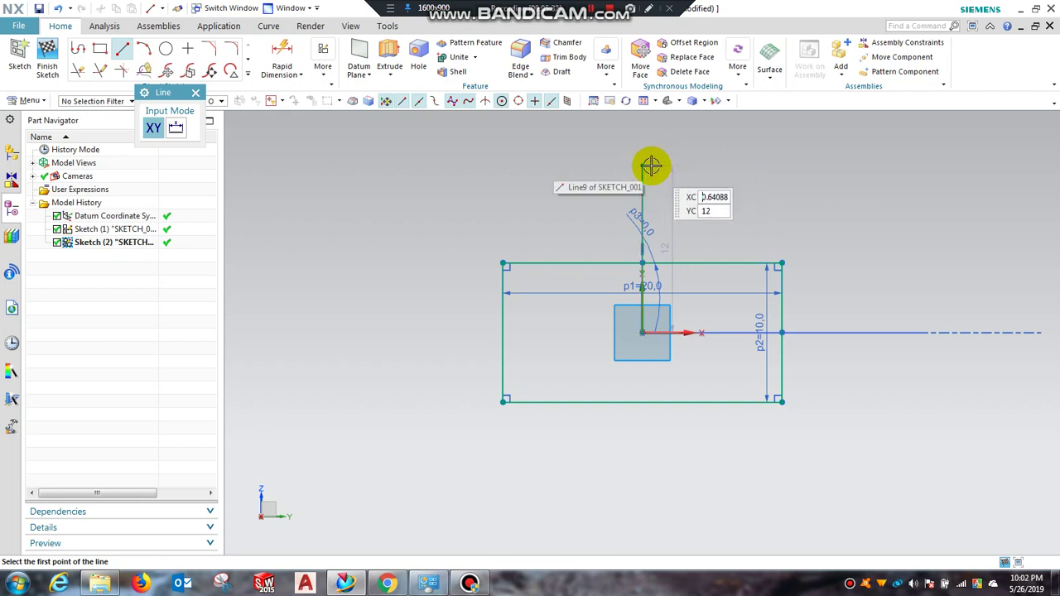
{"action": "left_click", "coordinate": [642, 165]}
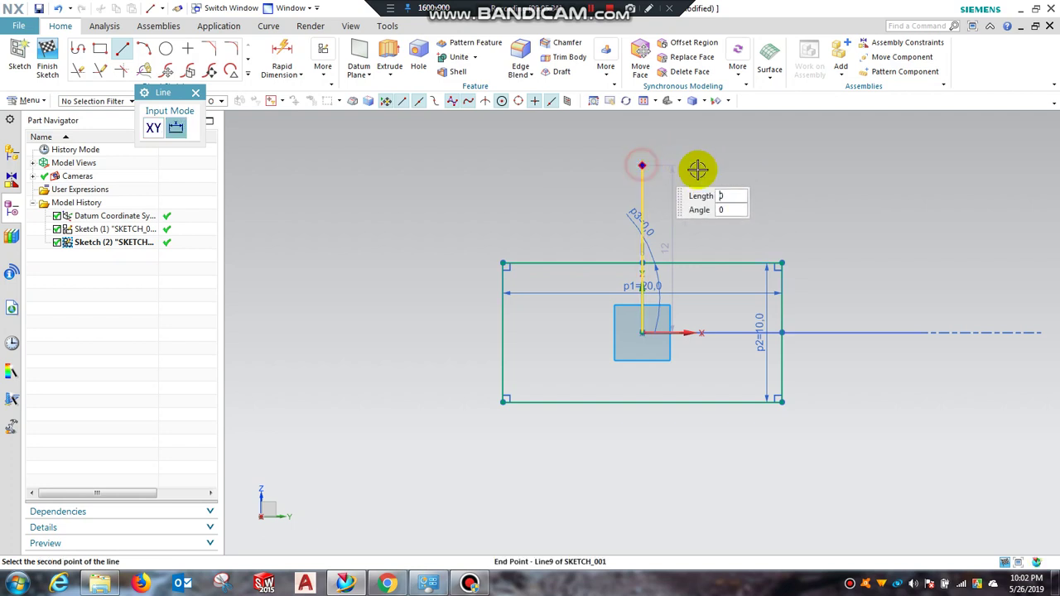
{"action": "left_click", "coordinate": [782, 167]}
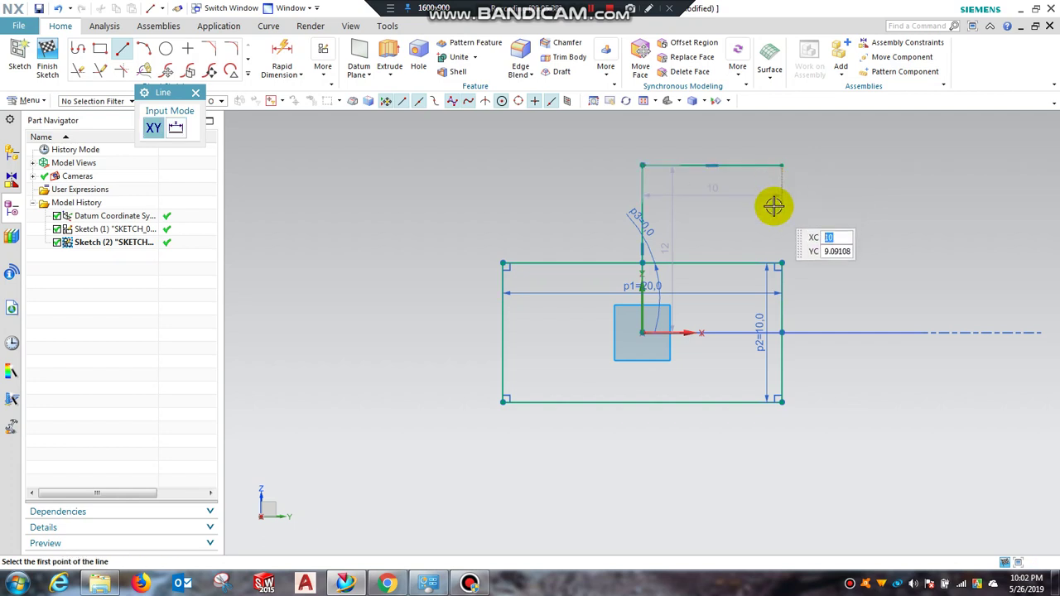
{"action": "left_click", "coordinate": [773, 207]}
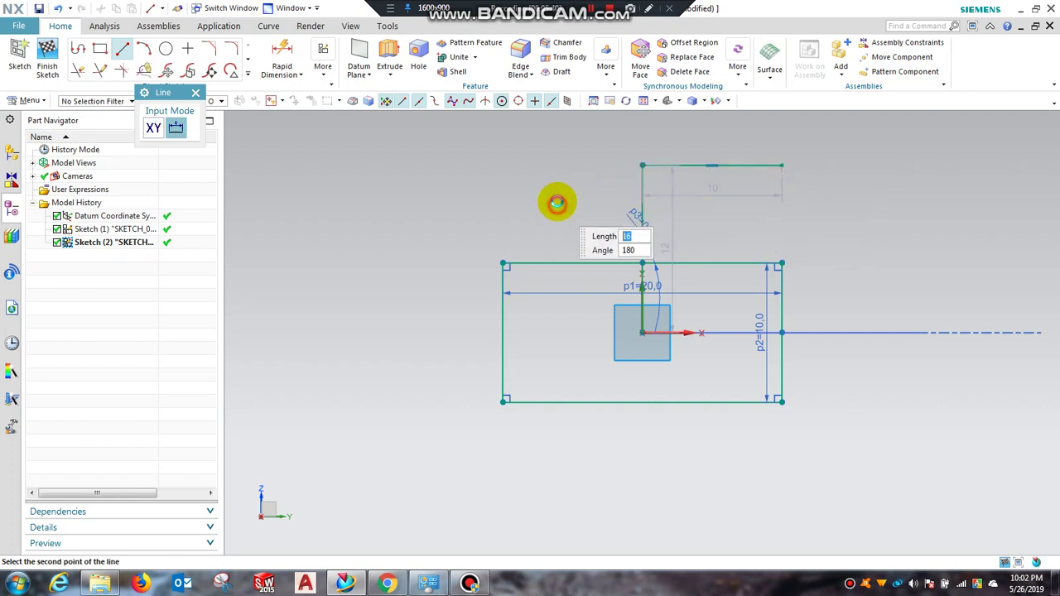
{"action": "left_click", "coordinate": [557, 204]}
{"action": "key", "text": "Escape"}
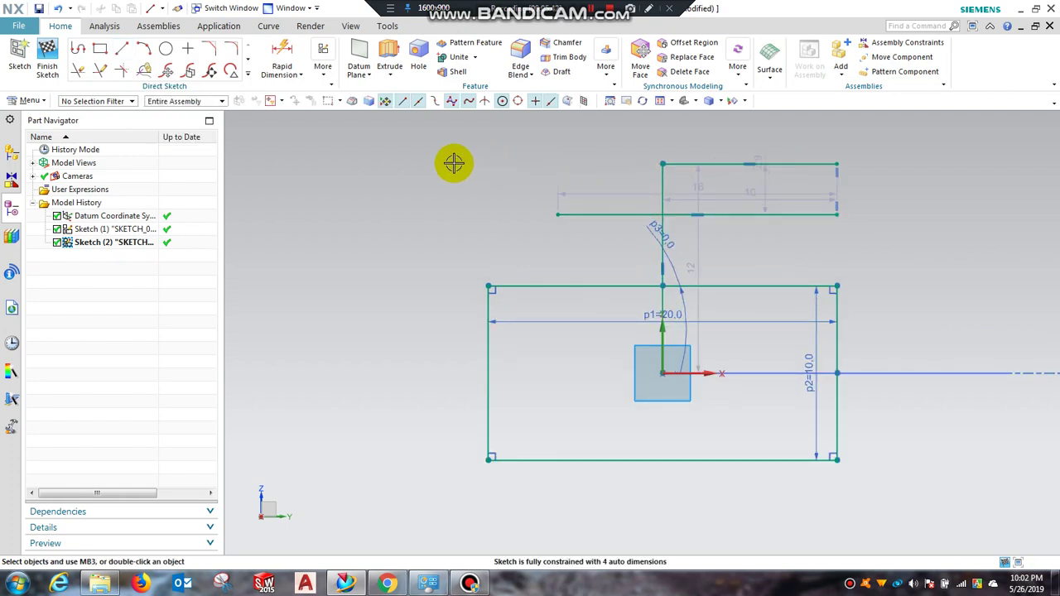
Place a Center and Diameter circle of diameter 5 at the sketch origin
{"action": "left_click", "coordinate": [165, 50]}
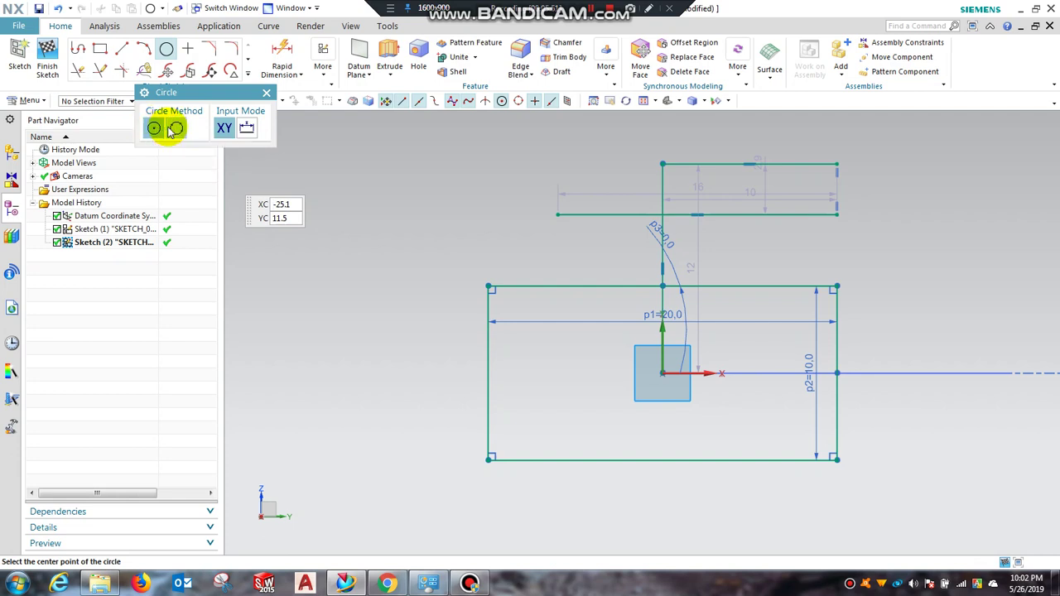
{"action": "left_click", "coordinate": [153, 129]}
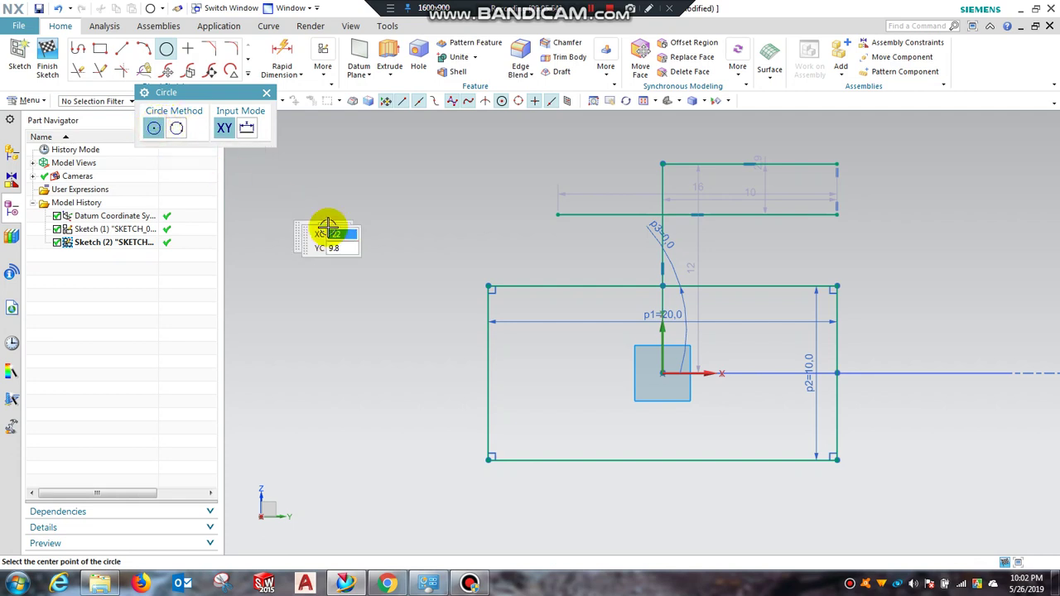
{"action": "left_click", "coordinate": [662, 373]}
{"action": "type", "text": "5"}
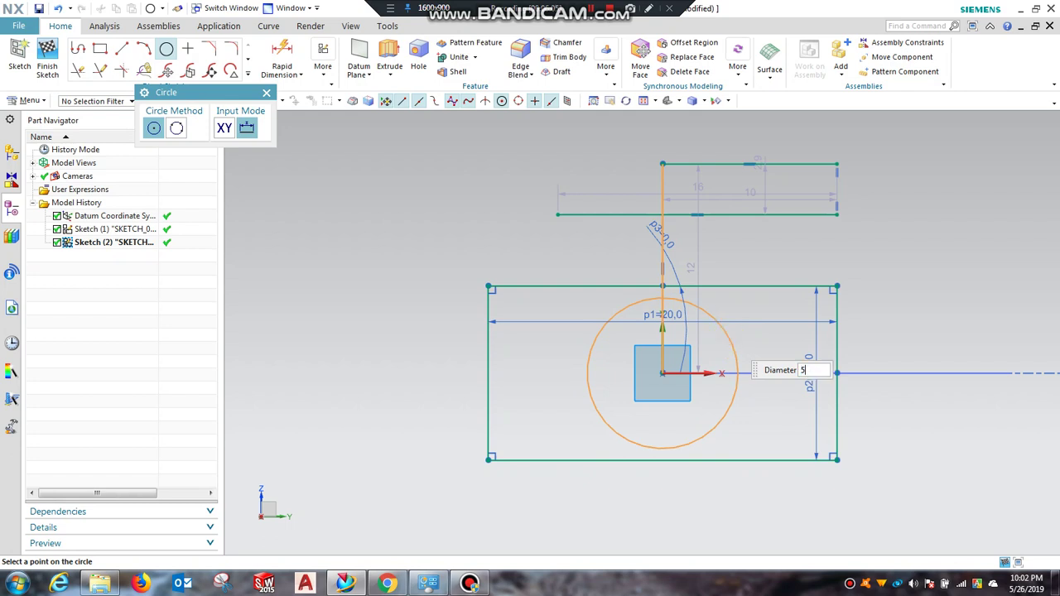
{"action": "left_click", "coordinate": [729, 338]}
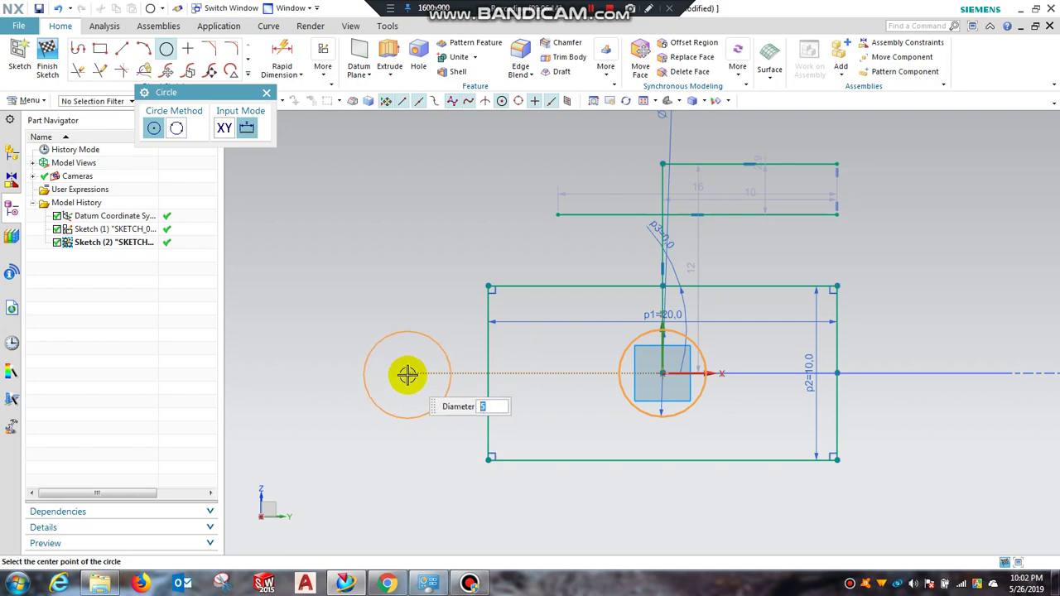
{"action": "key", "text": "Escape"}
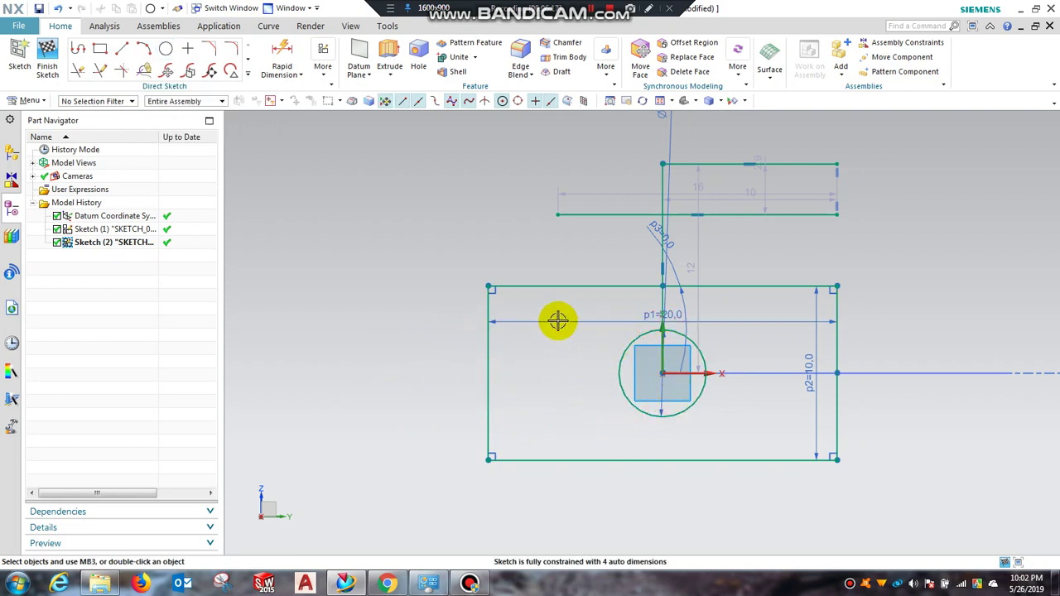
{"action": "left_click", "coordinate": [189, 49]}
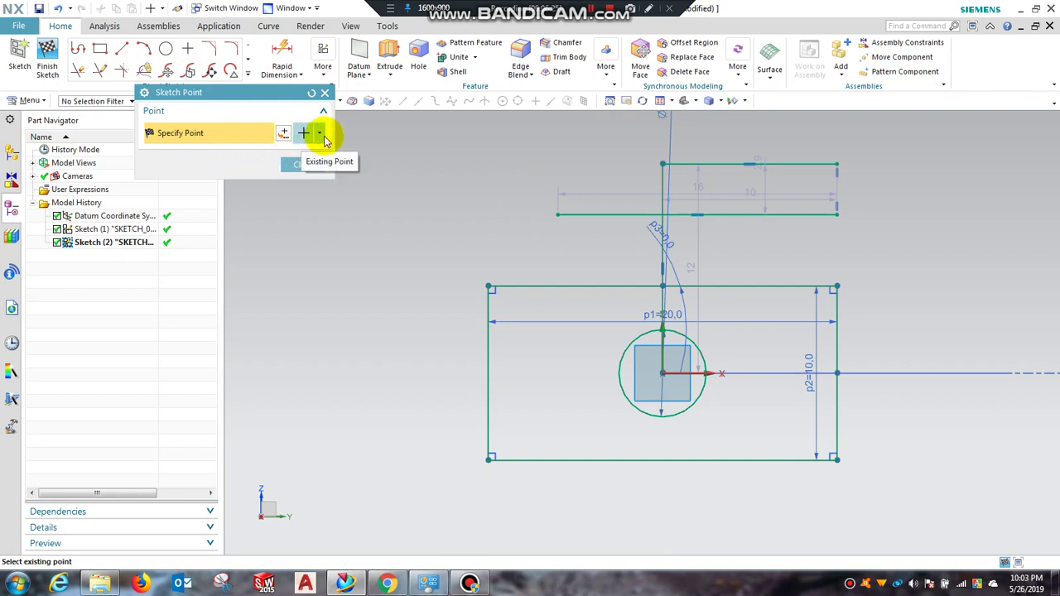
{"action": "left_click", "coordinate": [682, 260]}
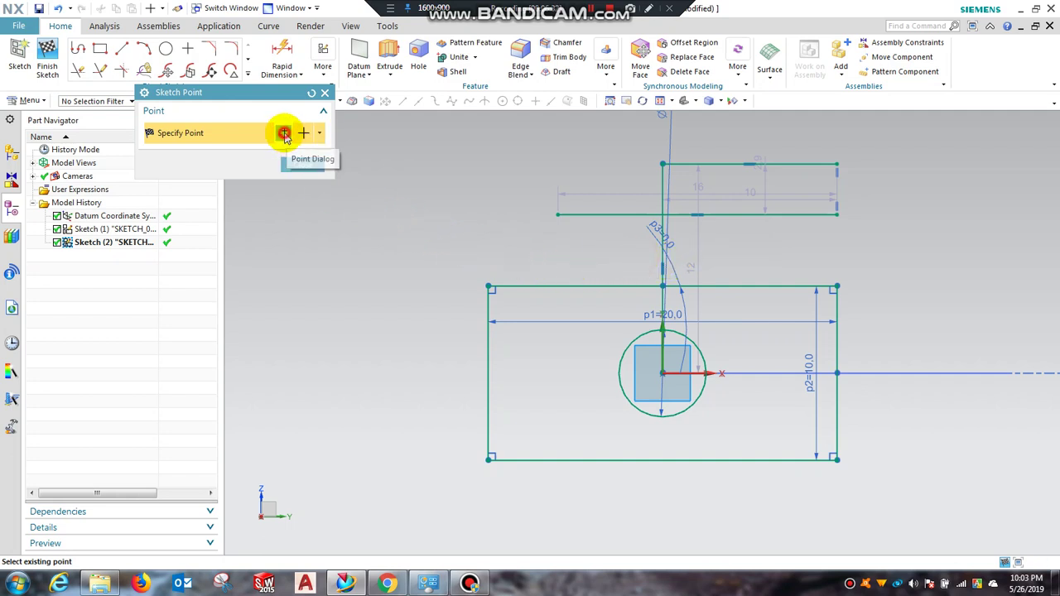
{"action": "left_click", "coordinate": [284, 135]}
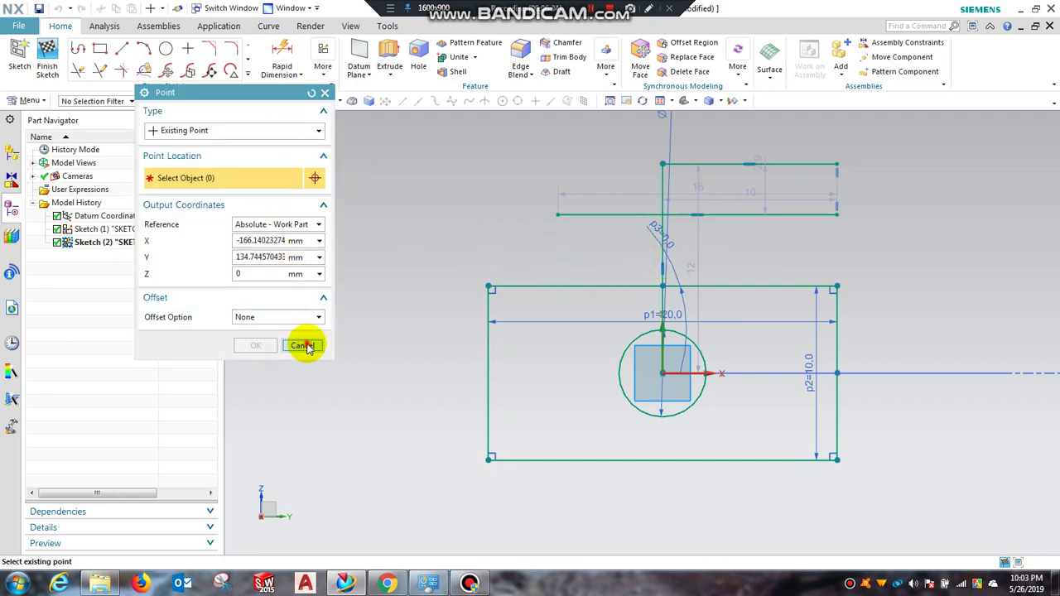
{"action": "left_click", "coordinate": [303, 345]}
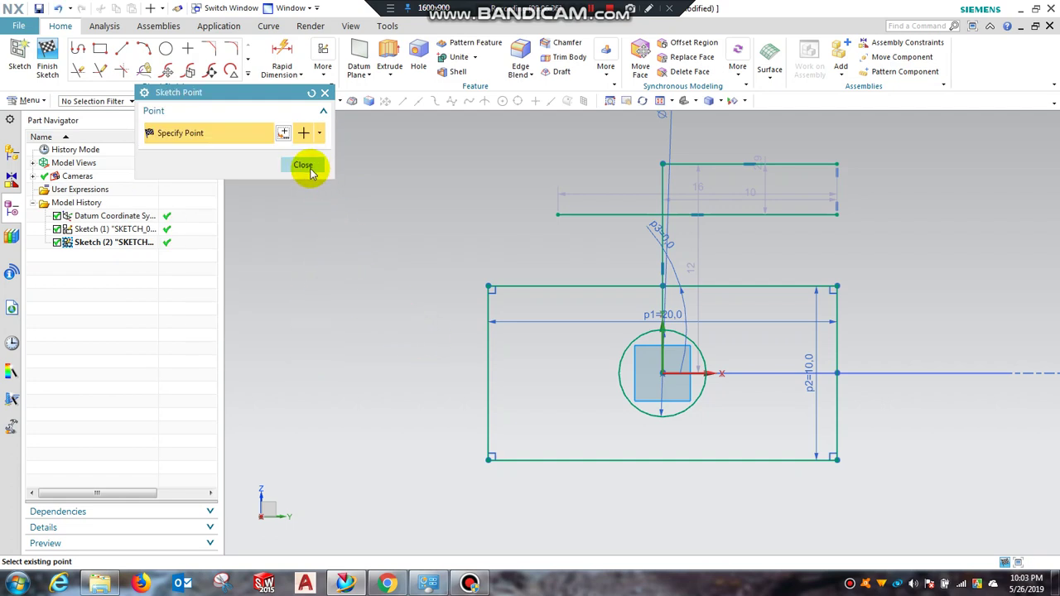
{"action": "left_click", "coordinate": [305, 165]}
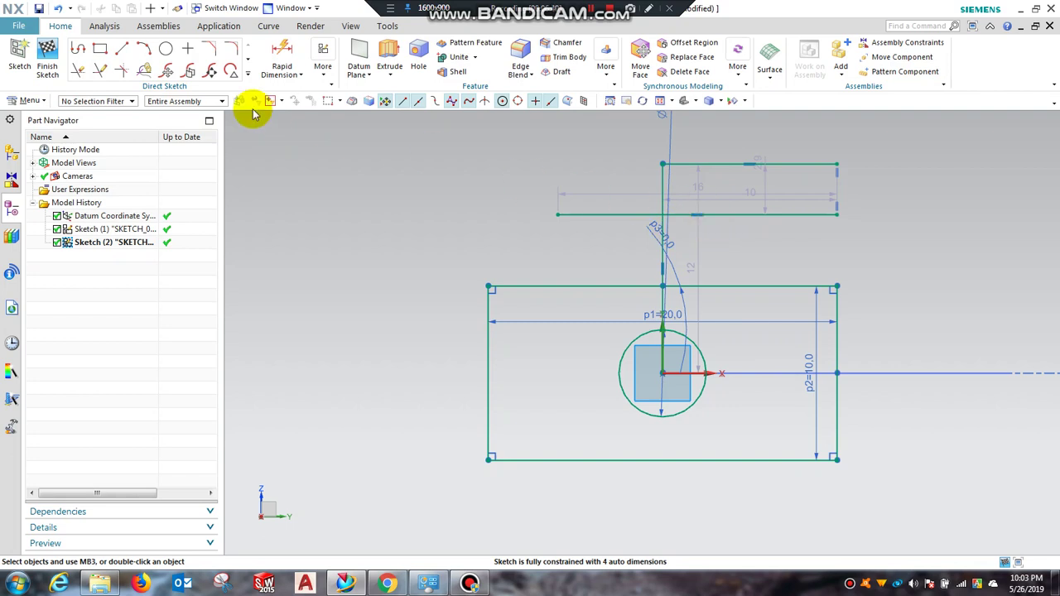
Quick Trim the lower line's left end, the vertical pieces, and the extra top-edge segment
{"action": "left_click", "coordinate": [77, 73]}
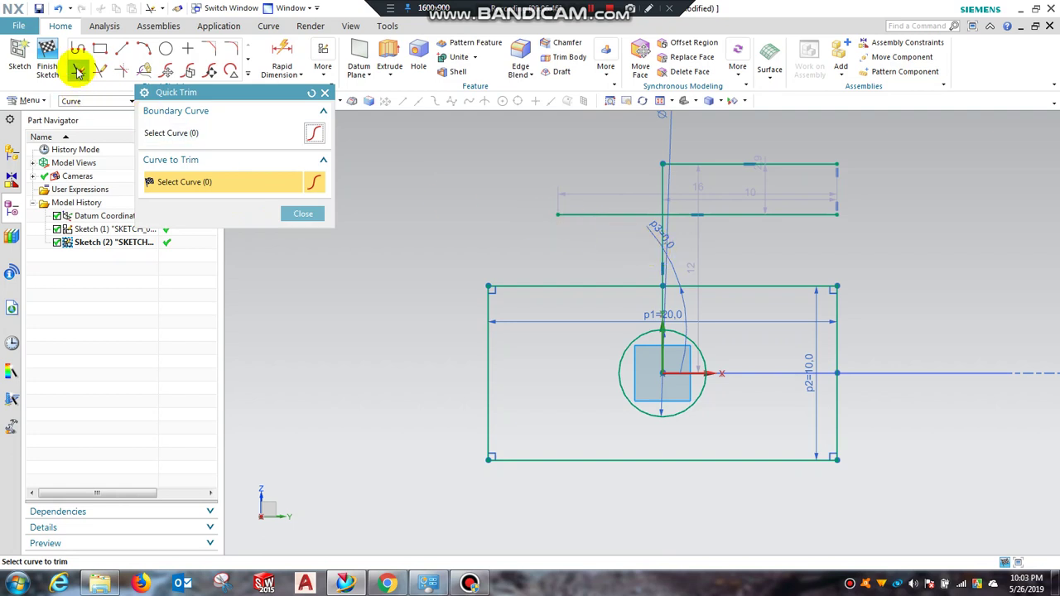
{"action": "left_click", "coordinate": [618, 210]}
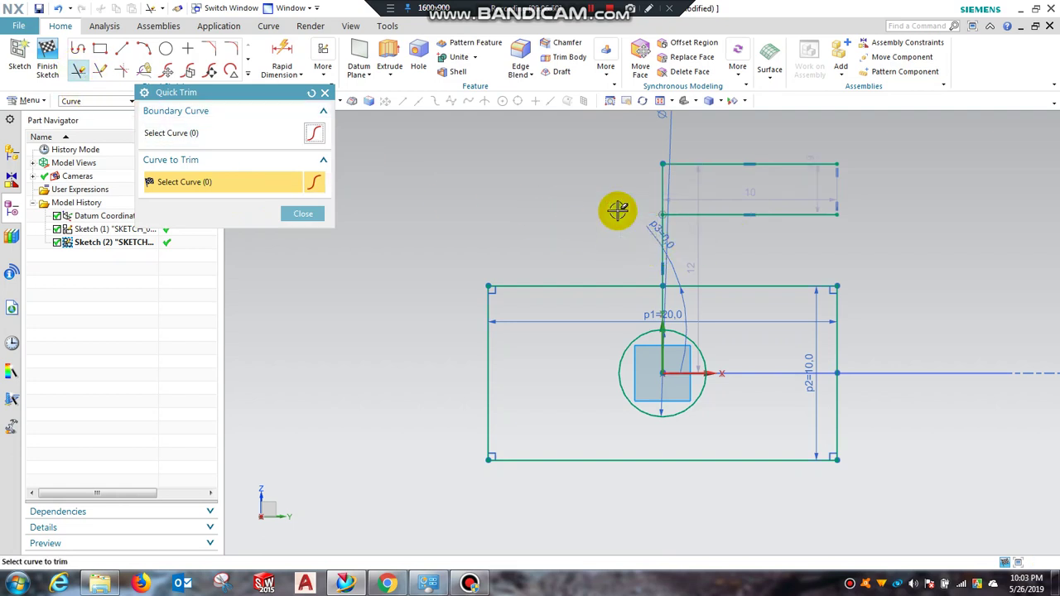
{"action": "left_click", "coordinate": [663, 191]}
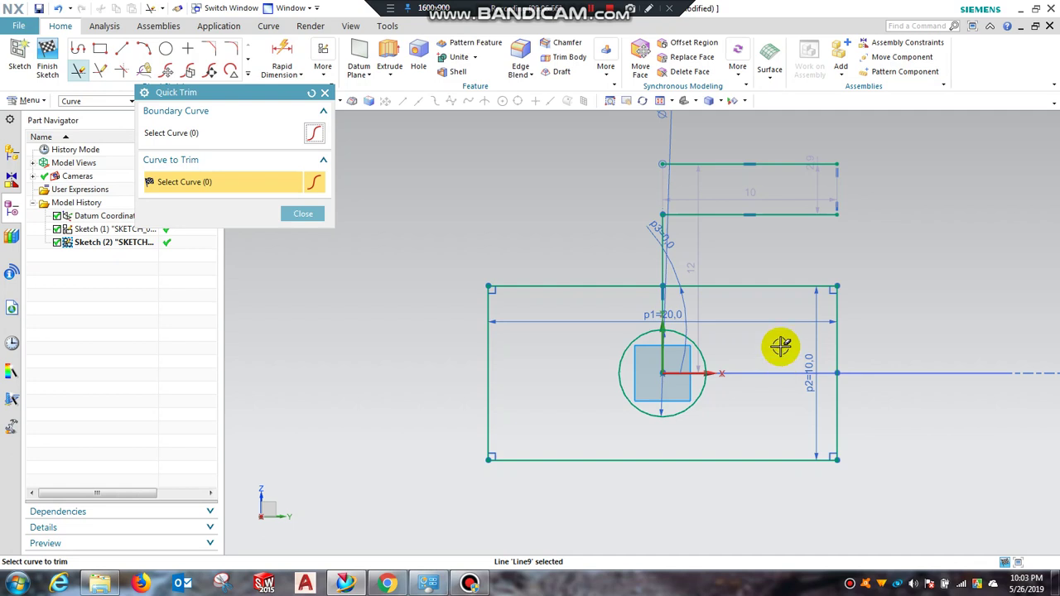
{"action": "left_click", "coordinate": [704, 287]}
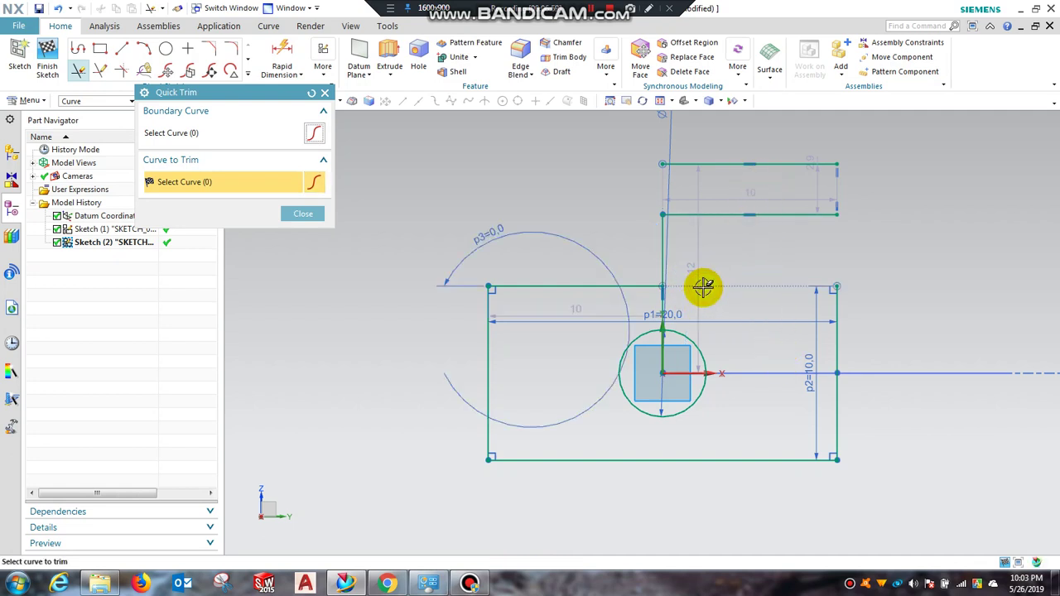
{"action": "left_click", "coordinate": [664, 255]}
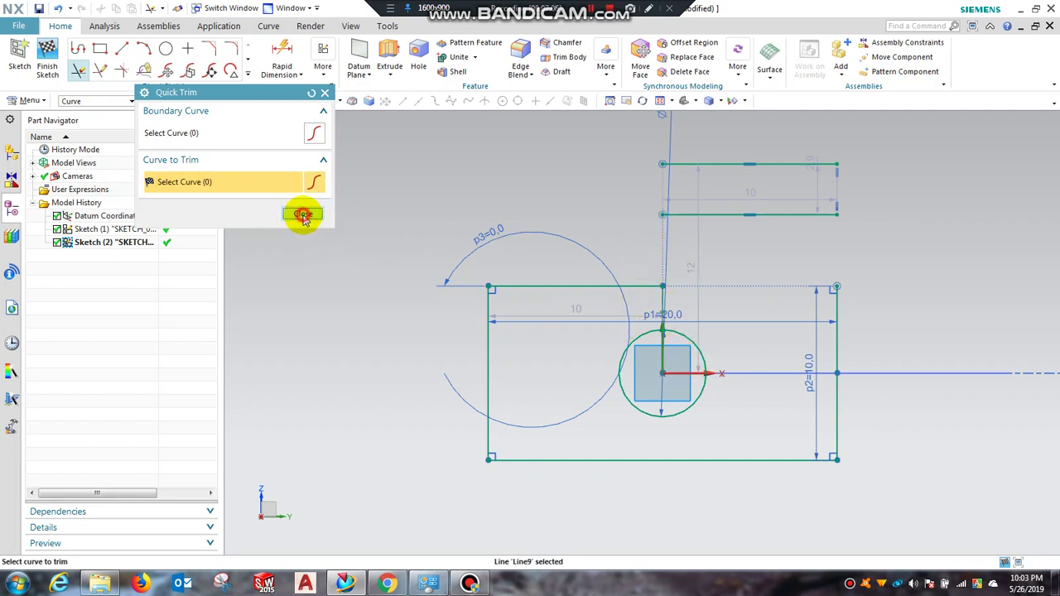
{"action": "left_click", "coordinate": [304, 216]}
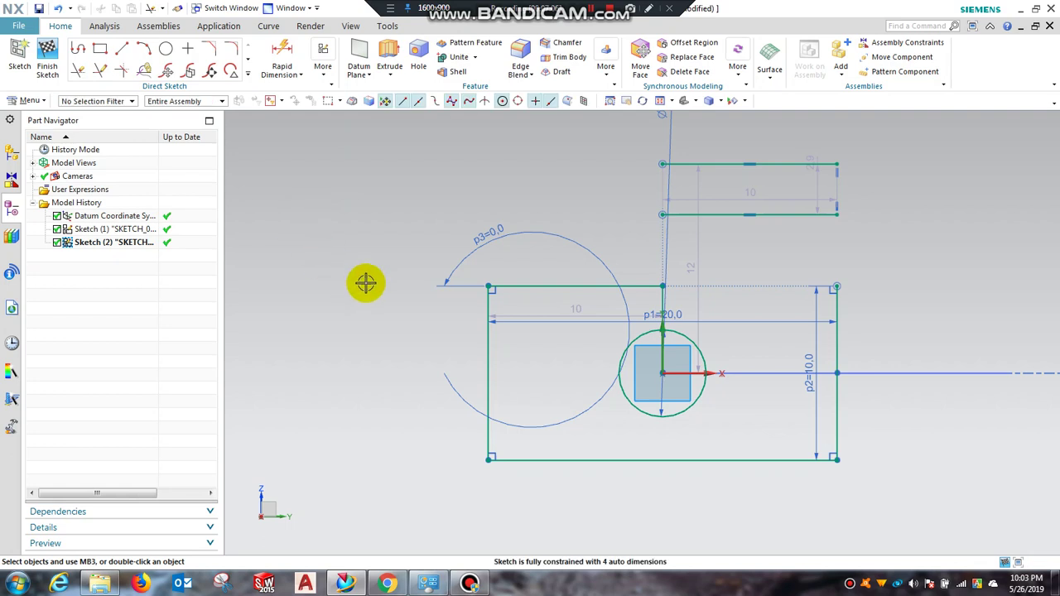
Quick Extend the right vertical line upward until it meets the upper horizontal line
{"action": "left_click", "coordinate": [99, 71]}
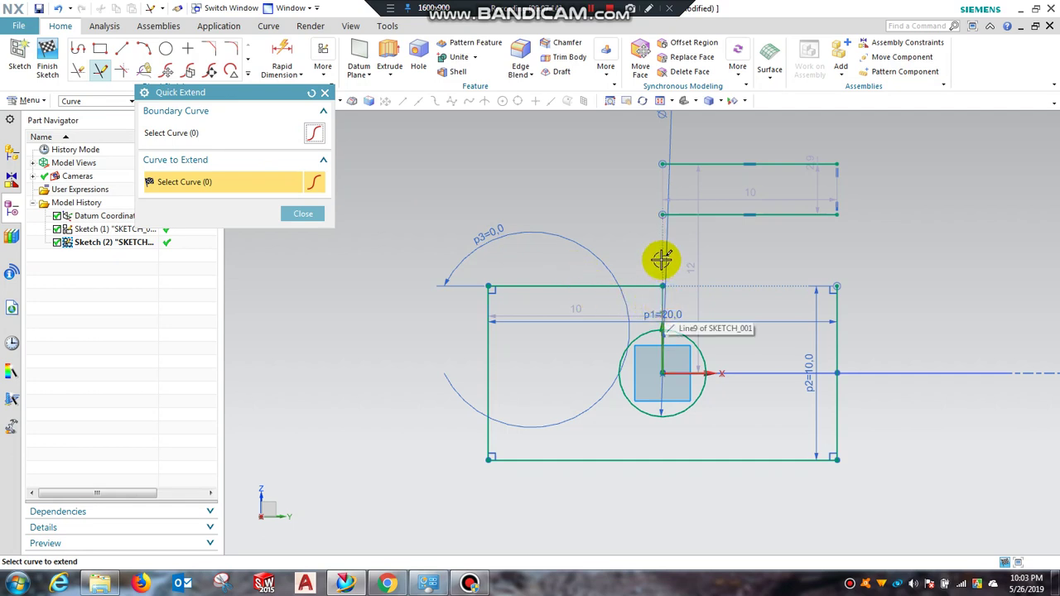
{"action": "scroll", "coordinate": [659, 303], "scroll_direction": "down", "scroll_amount": 5}
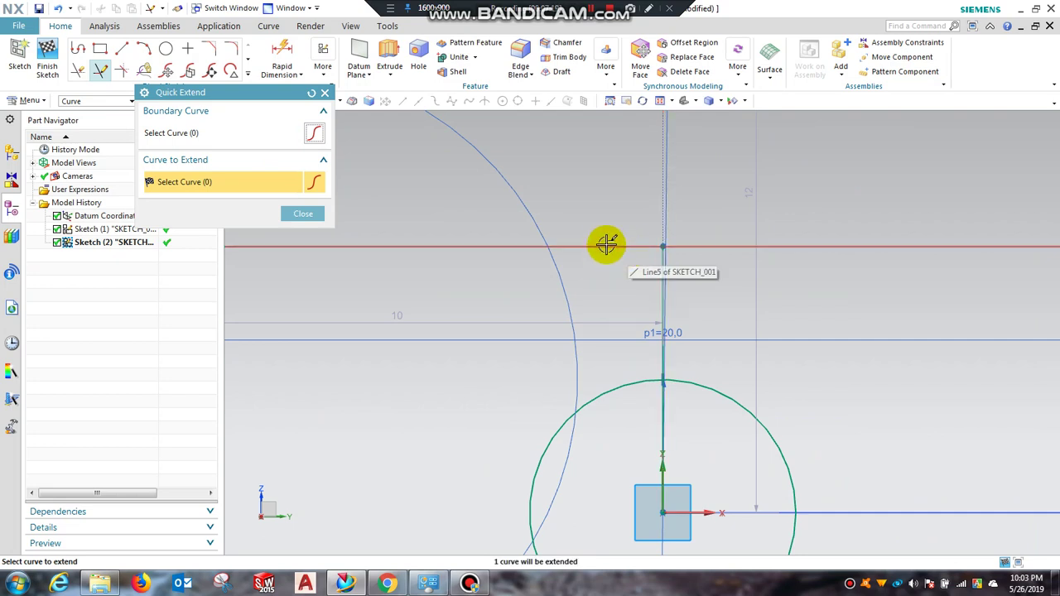
{"action": "scroll", "coordinate": [606, 243], "scroll_direction": "up", "scroll_amount": 2}
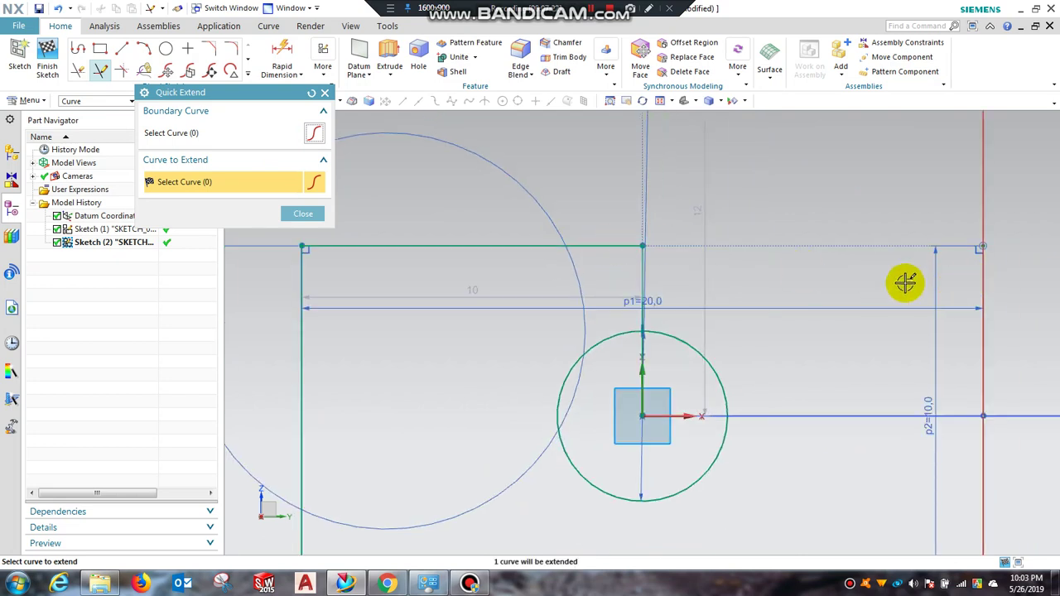
{"action": "scroll", "coordinate": [616, 239], "scroll_direction": "up", "scroll_amount": 2}
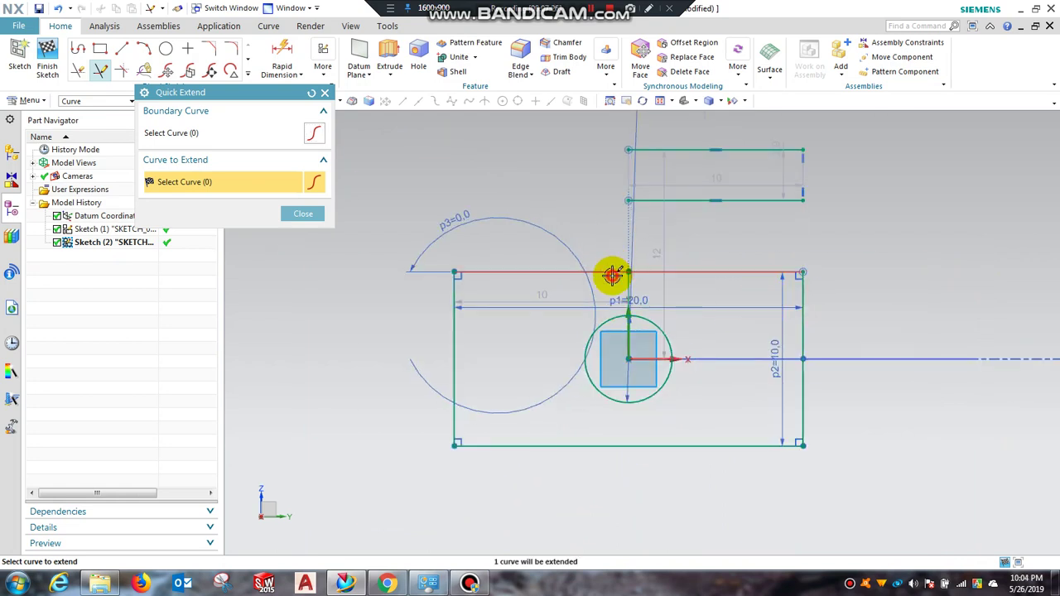
{"action": "left_click", "coordinate": [800, 277]}
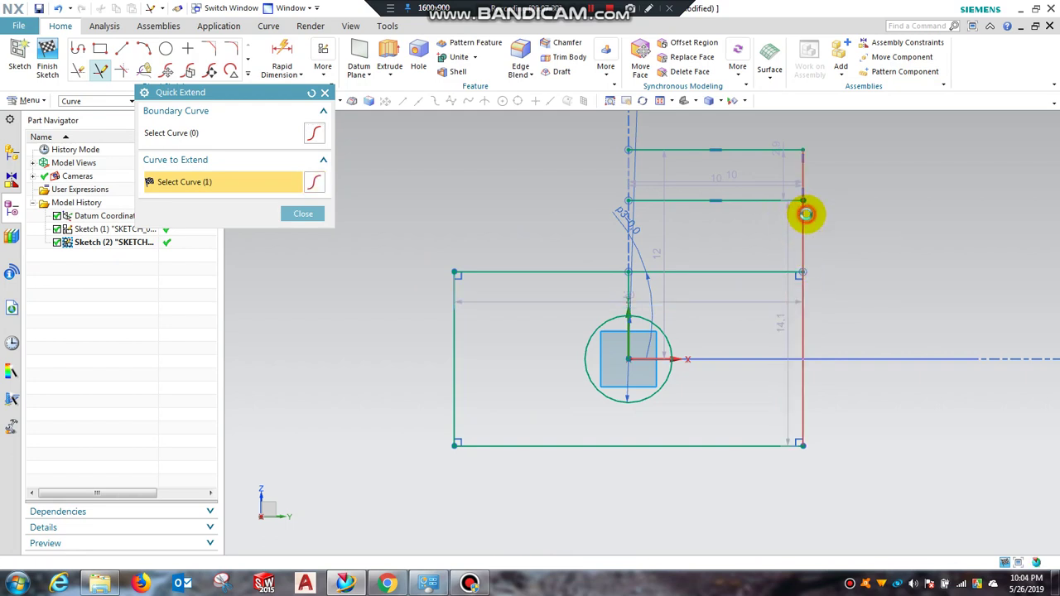
{"action": "left_click", "coordinate": [806, 214]}
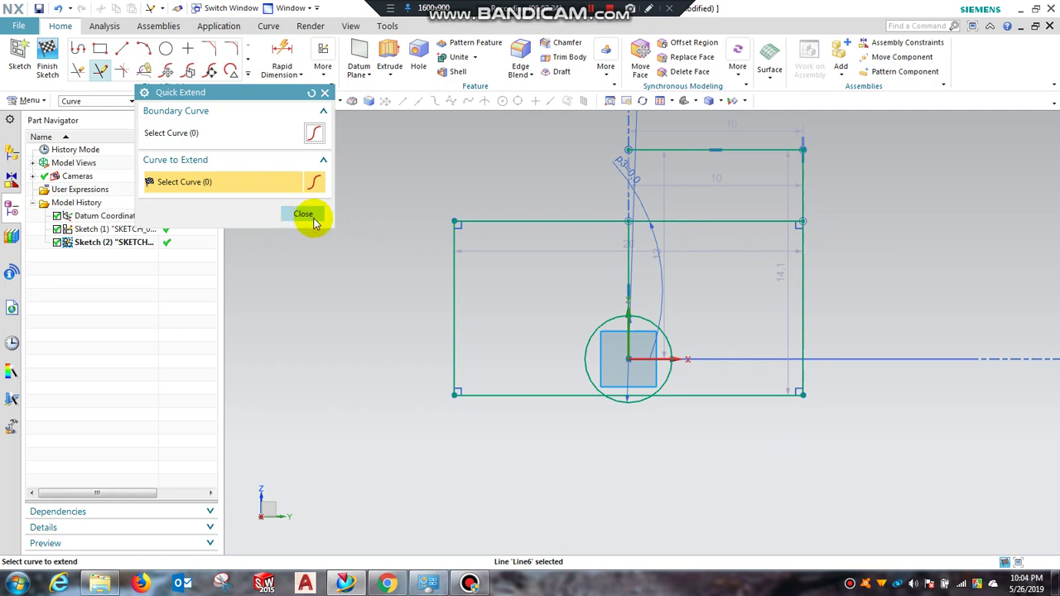
{"action": "left_click", "coordinate": [303, 215]}
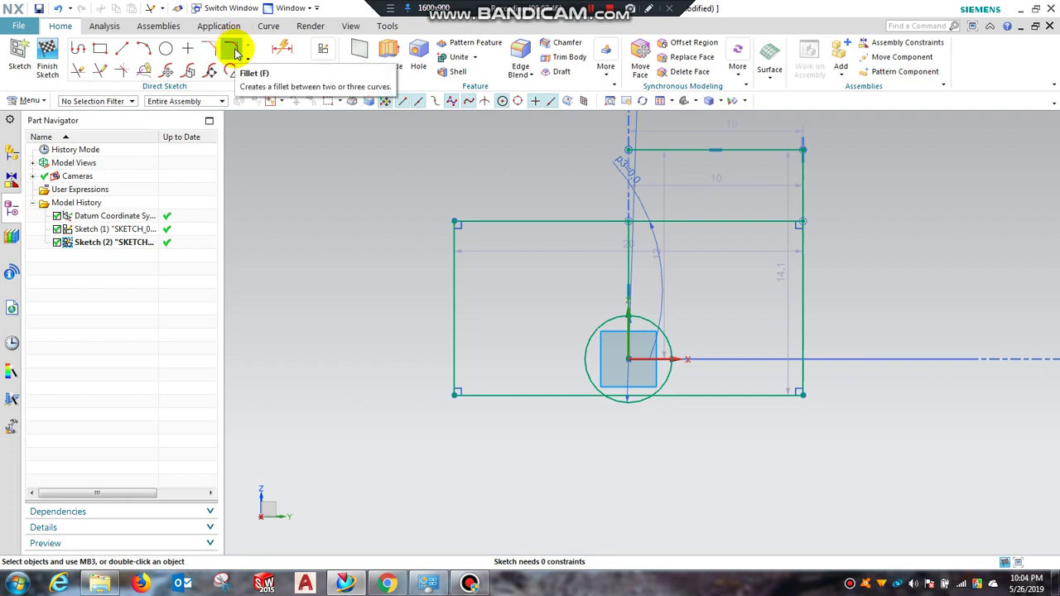
Fillet the left and top edges with radius 5 to round the upper-left corner
{"action": "left_click", "coordinate": [234, 51]}
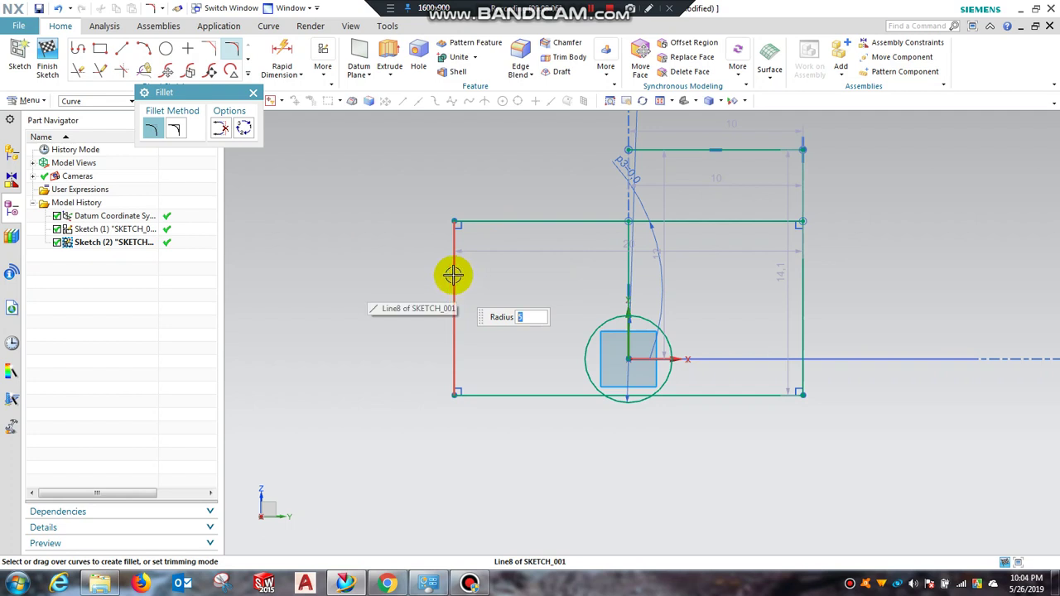
{"action": "left_click", "coordinate": [453, 275]}
{"action": "left_click", "coordinate": [515, 222]}
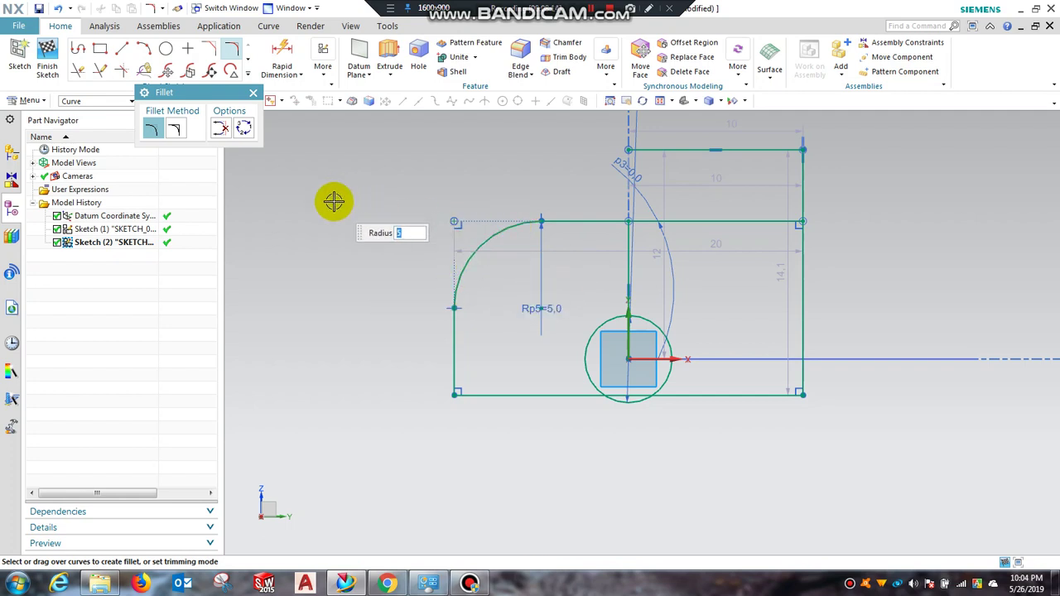
{"action": "left_click", "coordinate": [207, 50]}
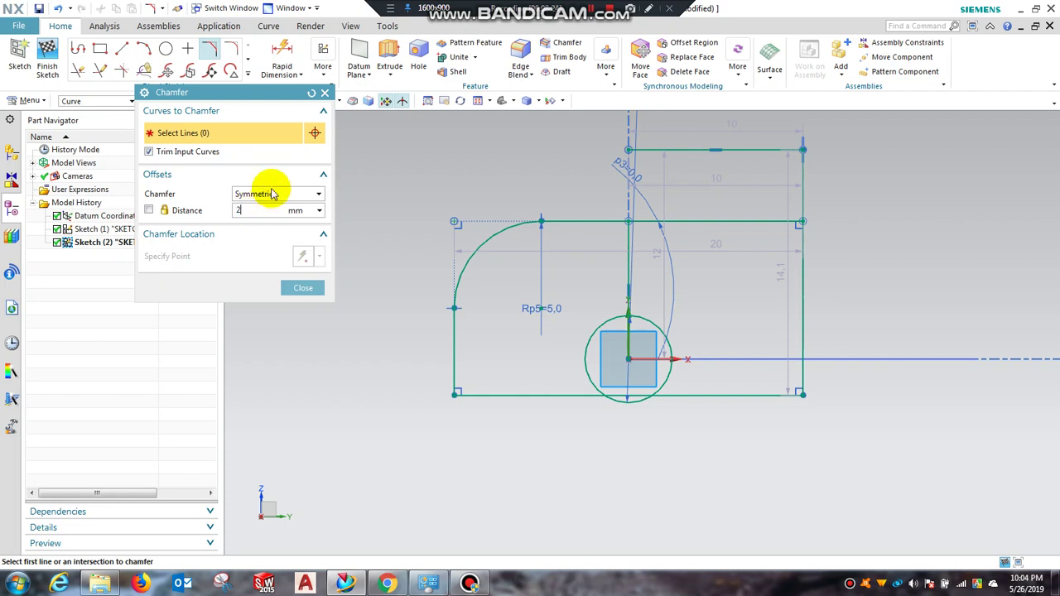
Try a Symmetric 2 mm chamfer on the left and bottom edges, then discard it
{"action": "left_click", "coordinate": [273, 194]}
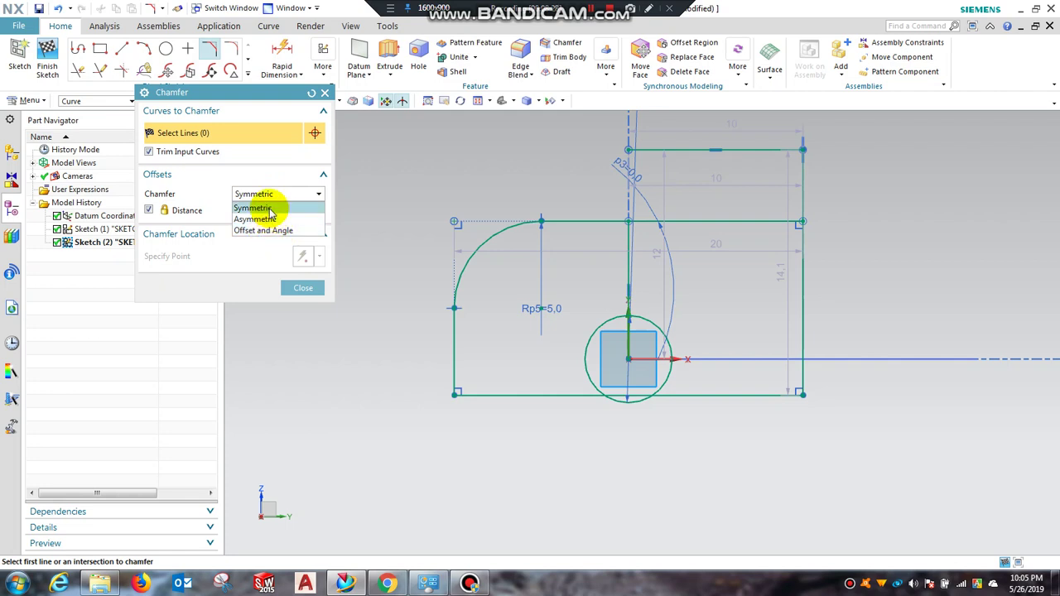
{"action": "left_click", "coordinate": [269, 209]}
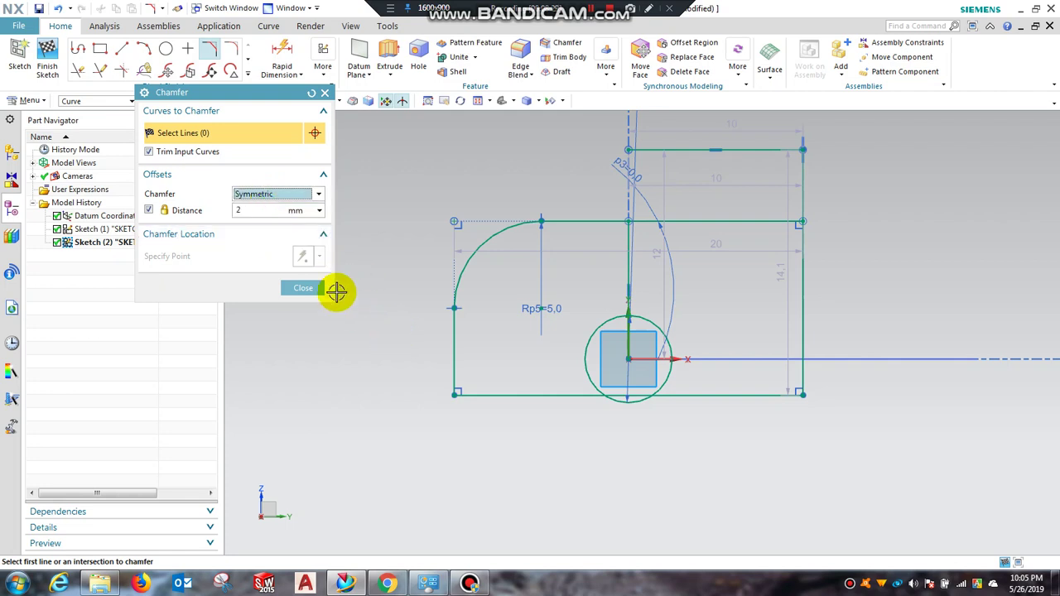
{"action": "left_click", "coordinate": [454, 358]}
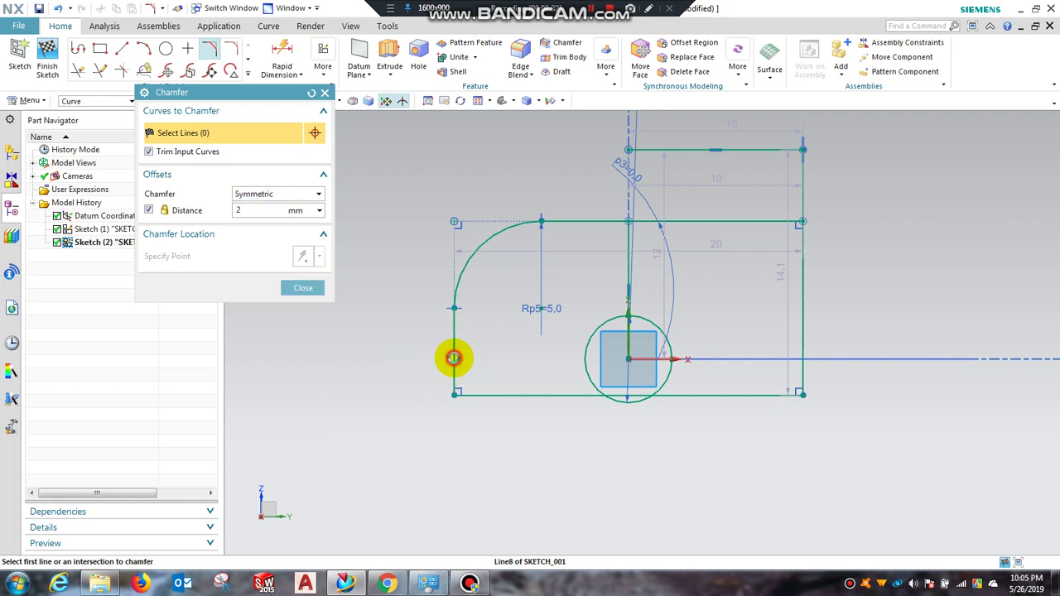
{"action": "left_click", "coordinate": [514, 396]}
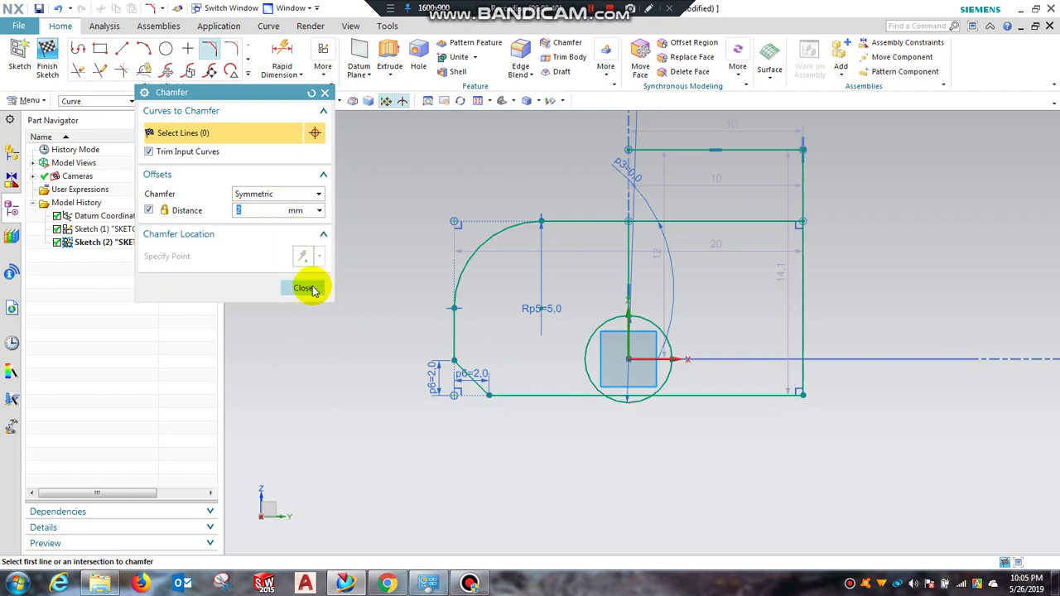
{"action": "left_click", "coordinate": [313, 289]}
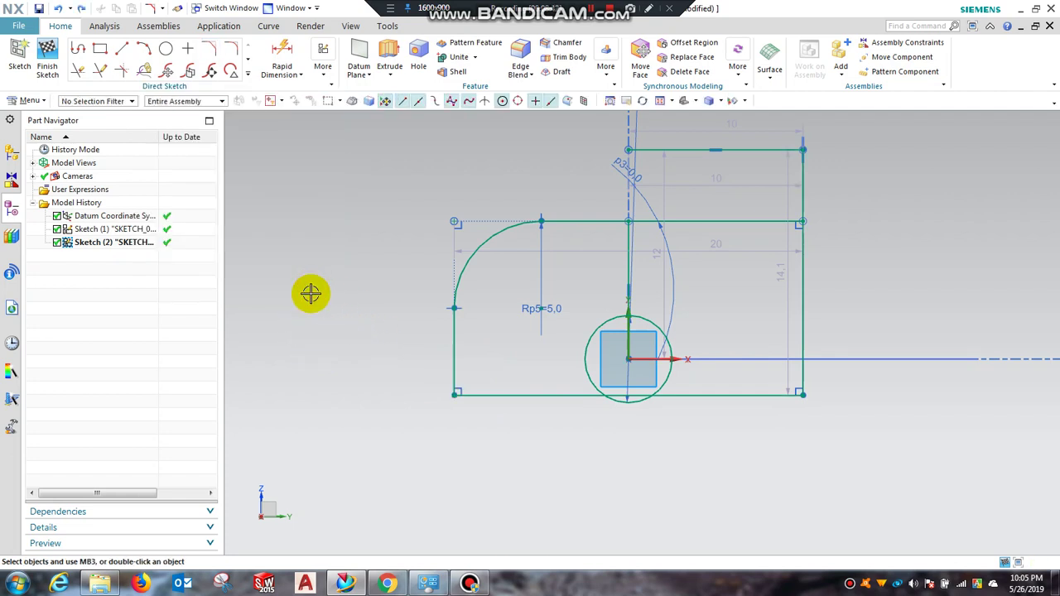
Cut the bottom-left corner with an Asymmetric chamfer, 5 along the left and 1.2 along the bottom
{"action": "left_click", "coordinate": [210, 49]}
{"action": "left_click", "coordinate": [278, 196]}
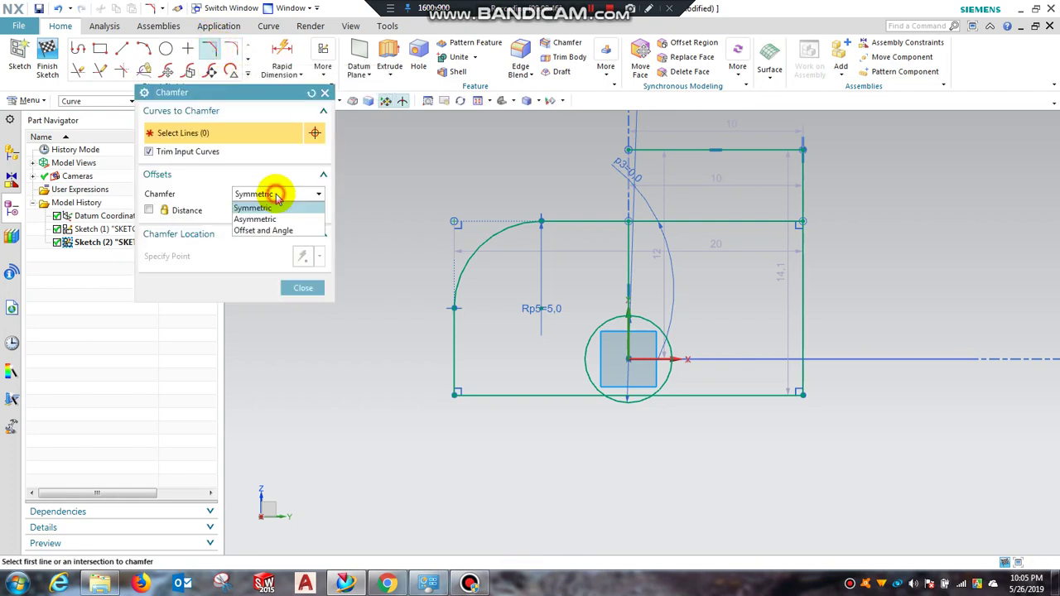
{"action": "left_click", "coordinate": [268, 208]}
{"action": "type", "text": "5"}
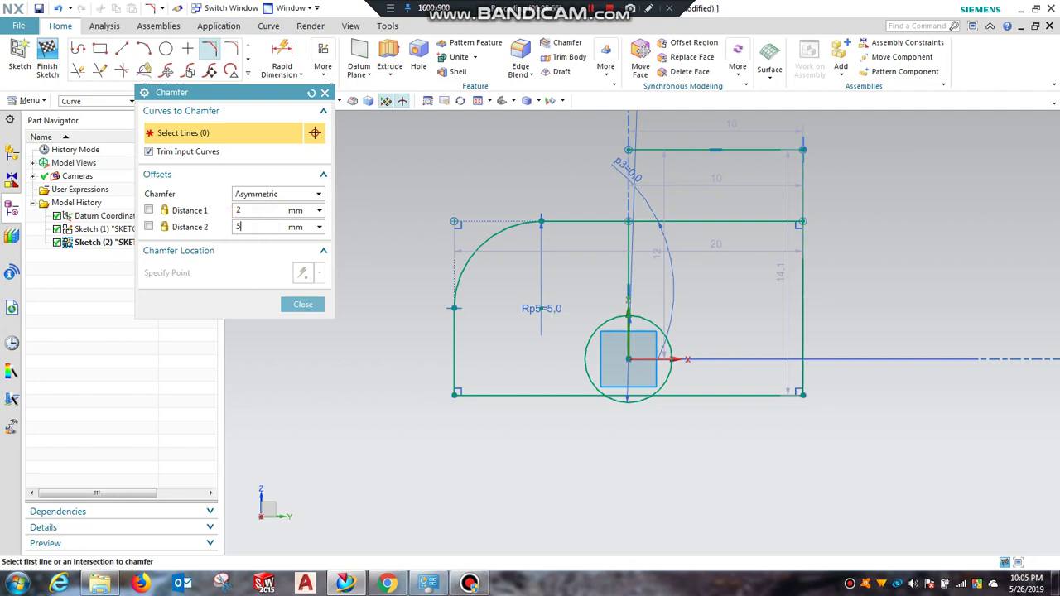
{"action": "left_click", "coordinate": [454, 351]}
{"action": "left_click", "coordinate": [517, 396]}
{"action": "type", "text": "1.2"}
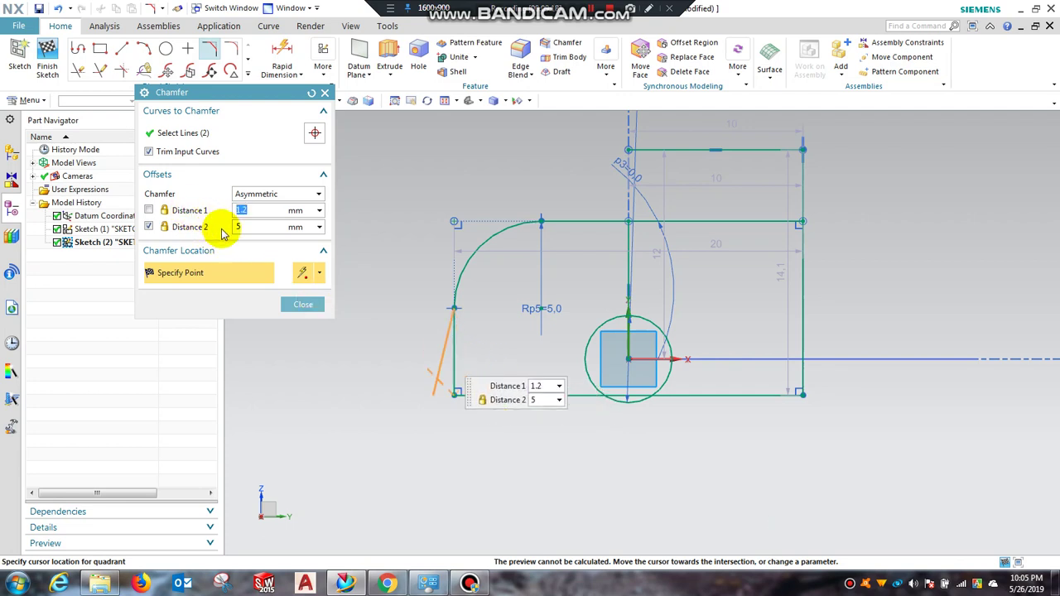
{"action": "left_click", "coordinate": [149, 211]}
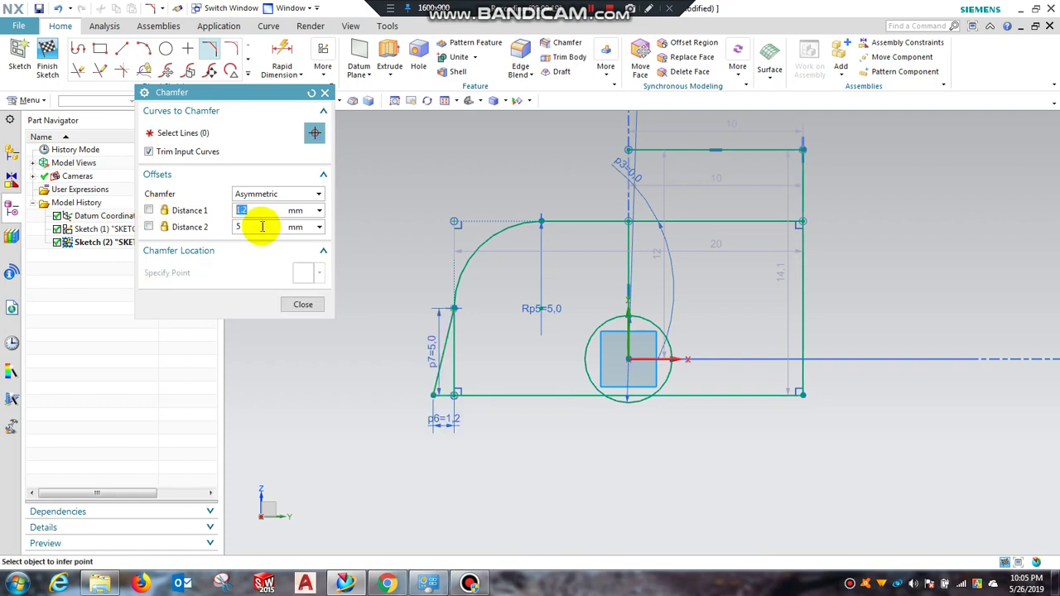
{"action": "left_click", "coordinate": [307, 305]}
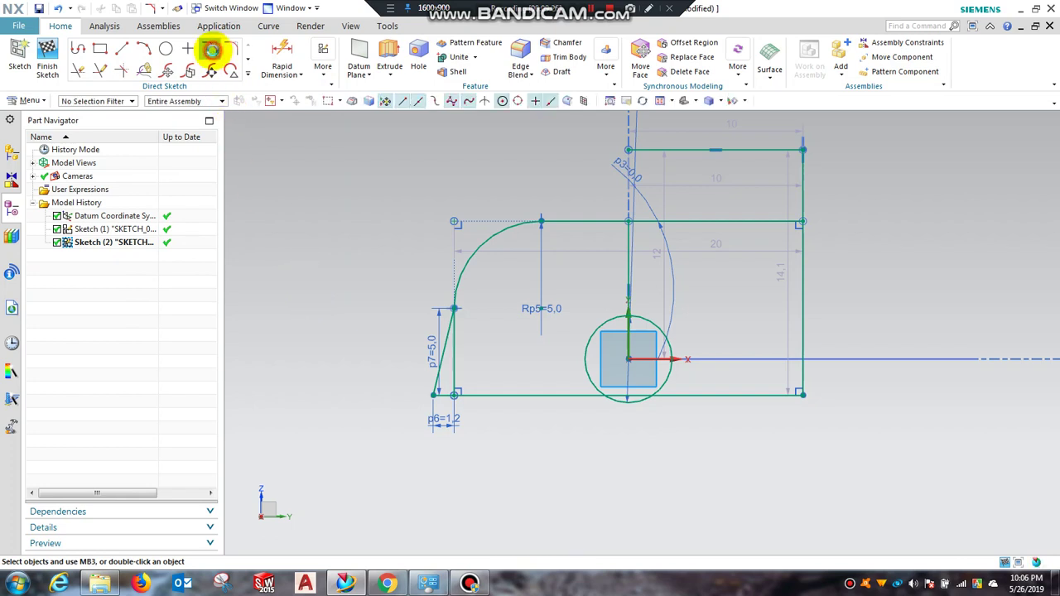
Add a second Asymmetric 2 by 5 chamfer between the left and bottom edges
{"action": "left_click", "coordinate": [211, 50]}
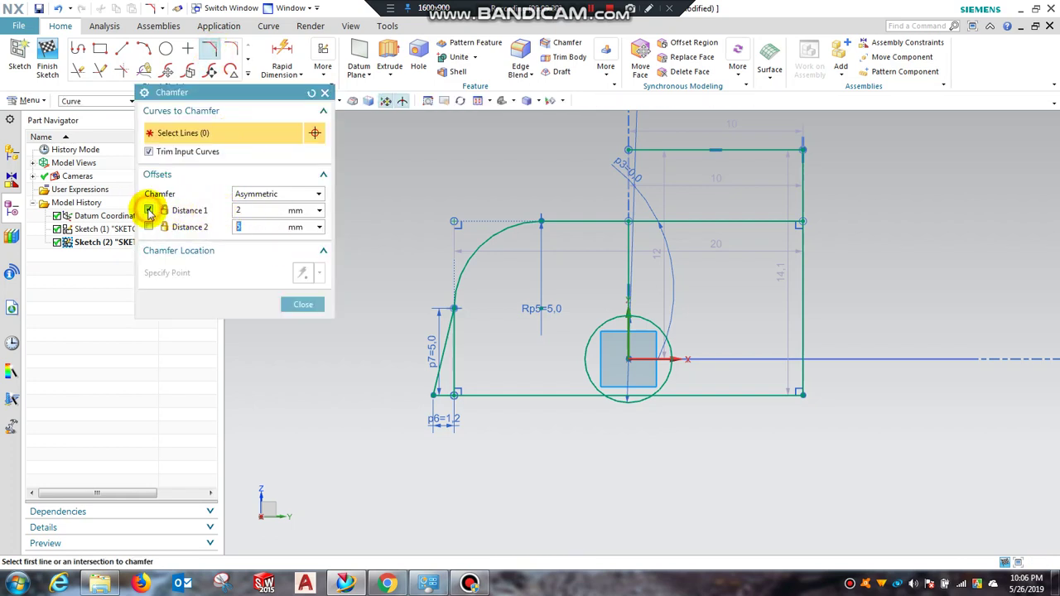
{"action": "left_click", "coordinate": [147, 228]}
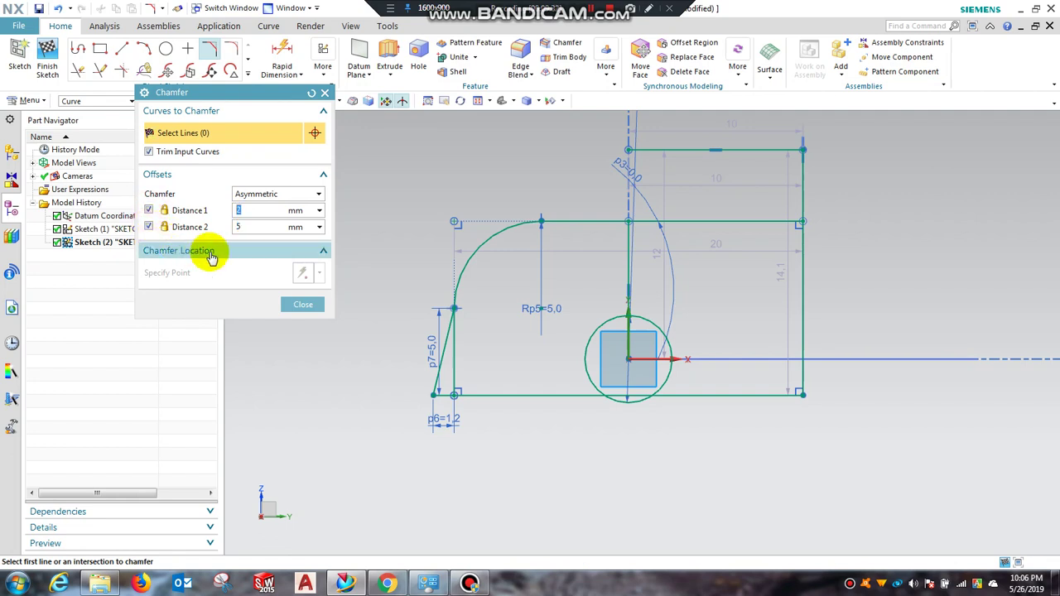
{"action": "left_click", "coordinate": [458, 362]}
{"action": "left_click", "coordinate": [508, 396]}
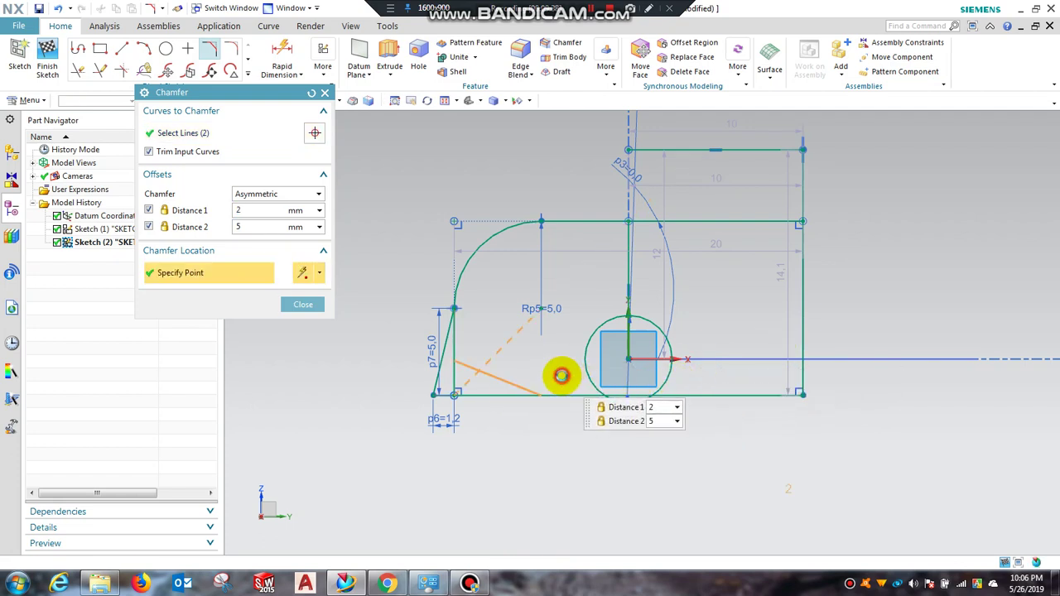
{"action": "left_click", "coordinate": [497, 368]}
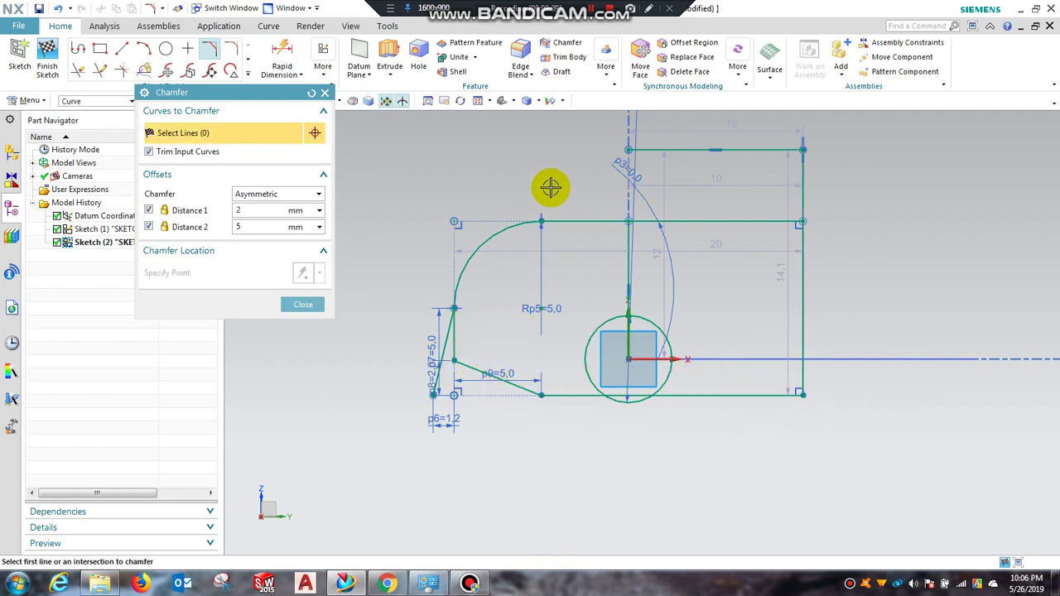
{"action": "left_click", "coordinate": [304, 304]}
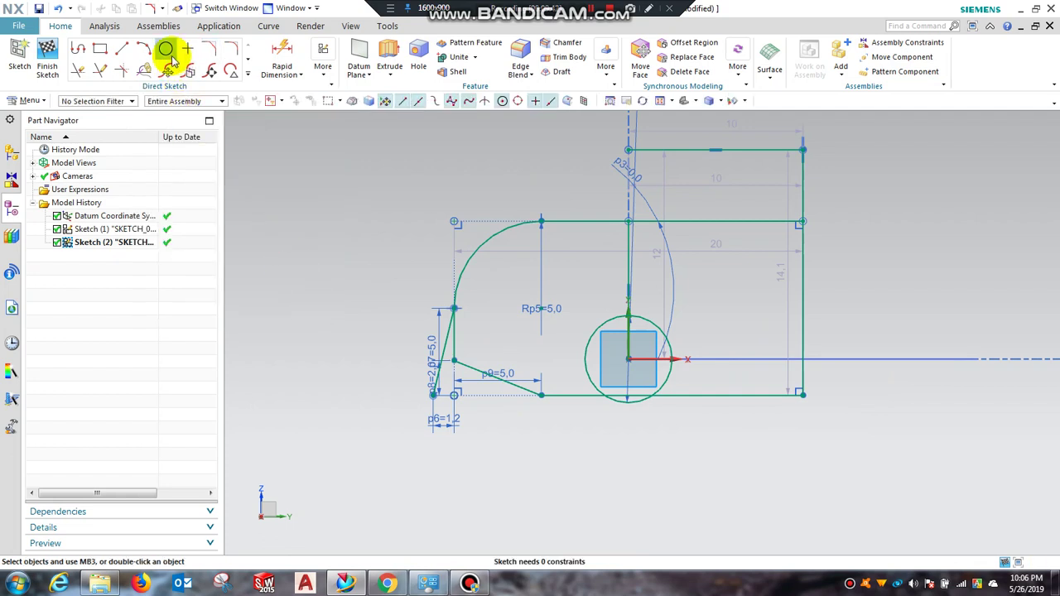